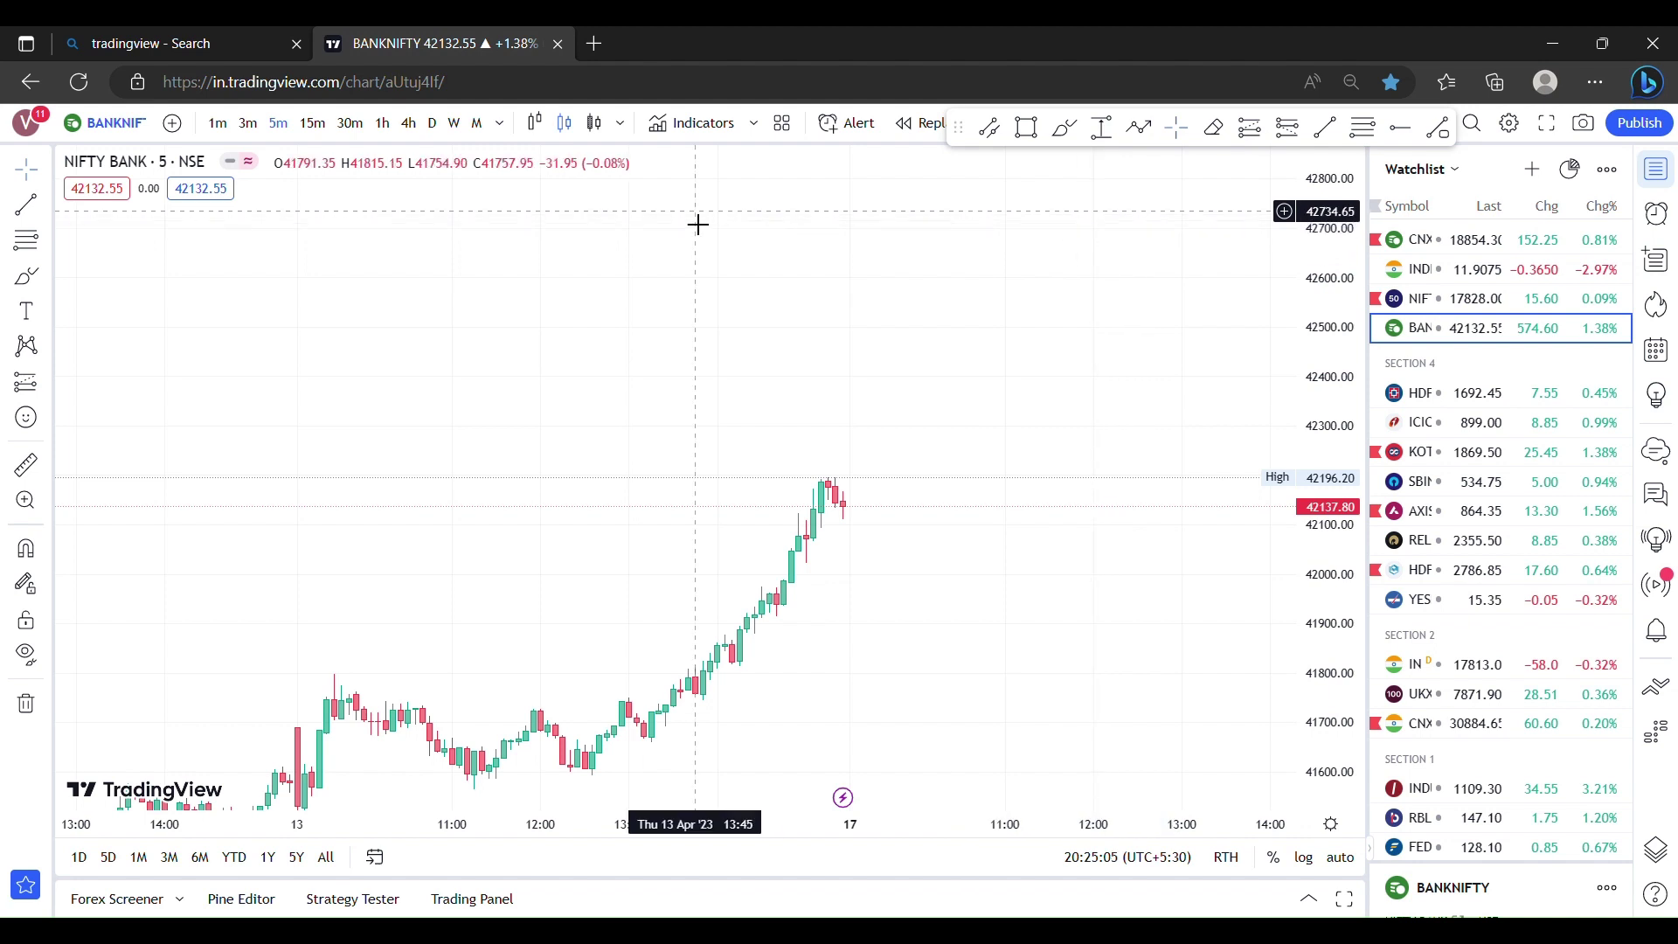
Search the indicators for "jurik m" and add the most popular community Jurik Moving Average to the Nifty Bank chart
click(722, 136)
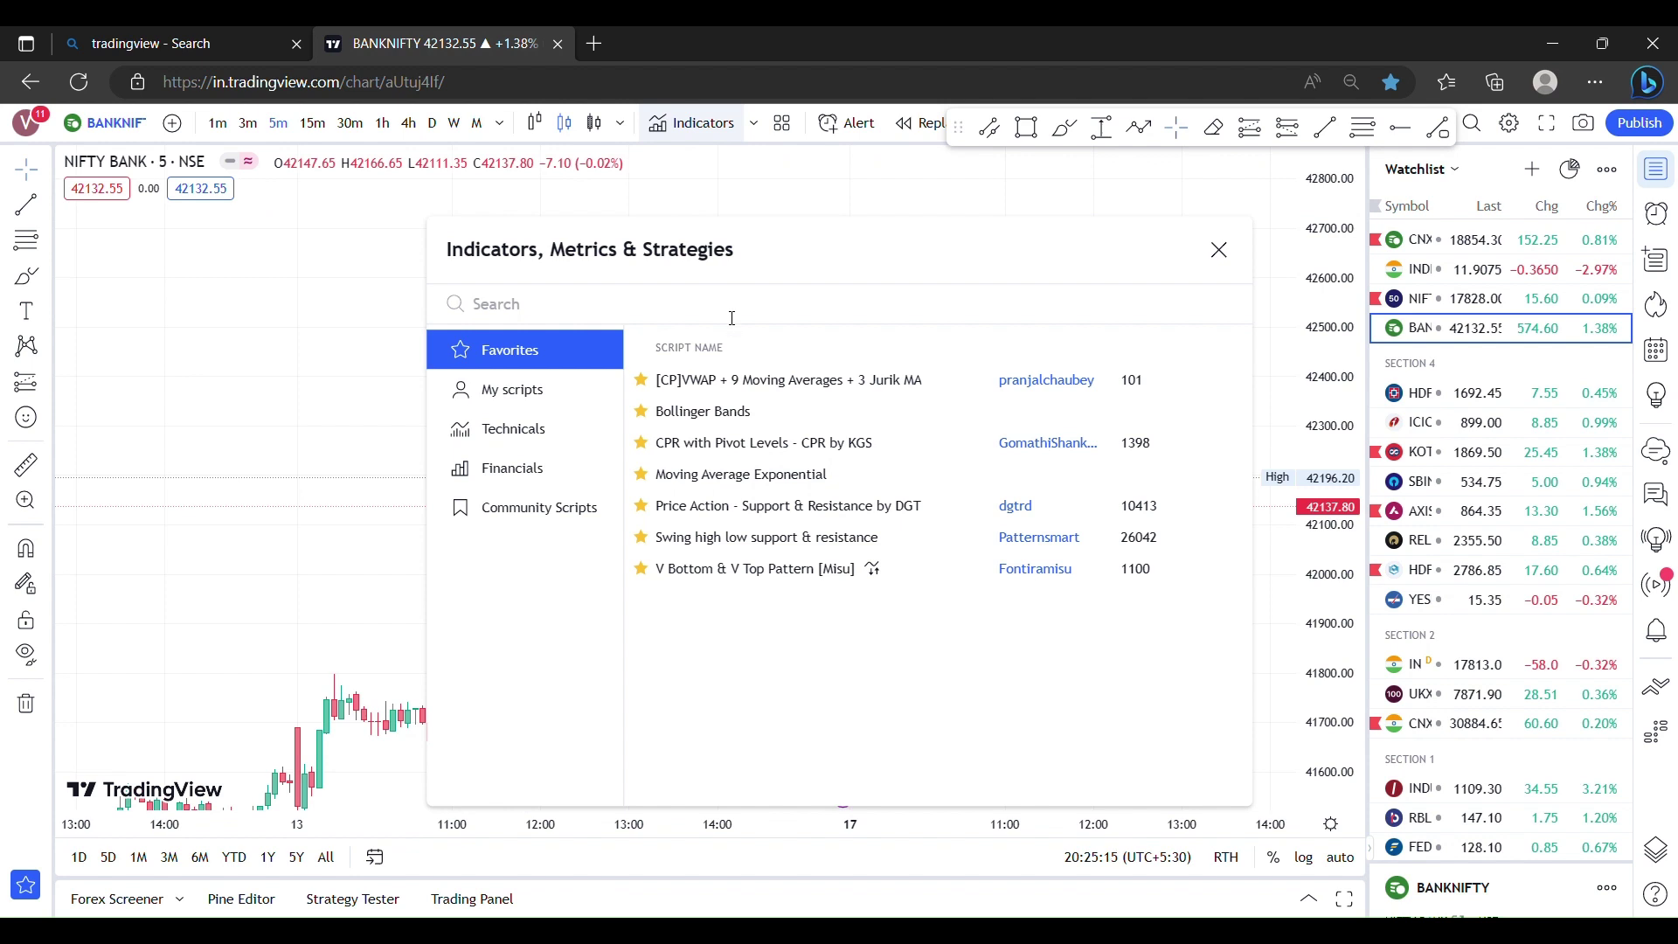
text(jurik m)
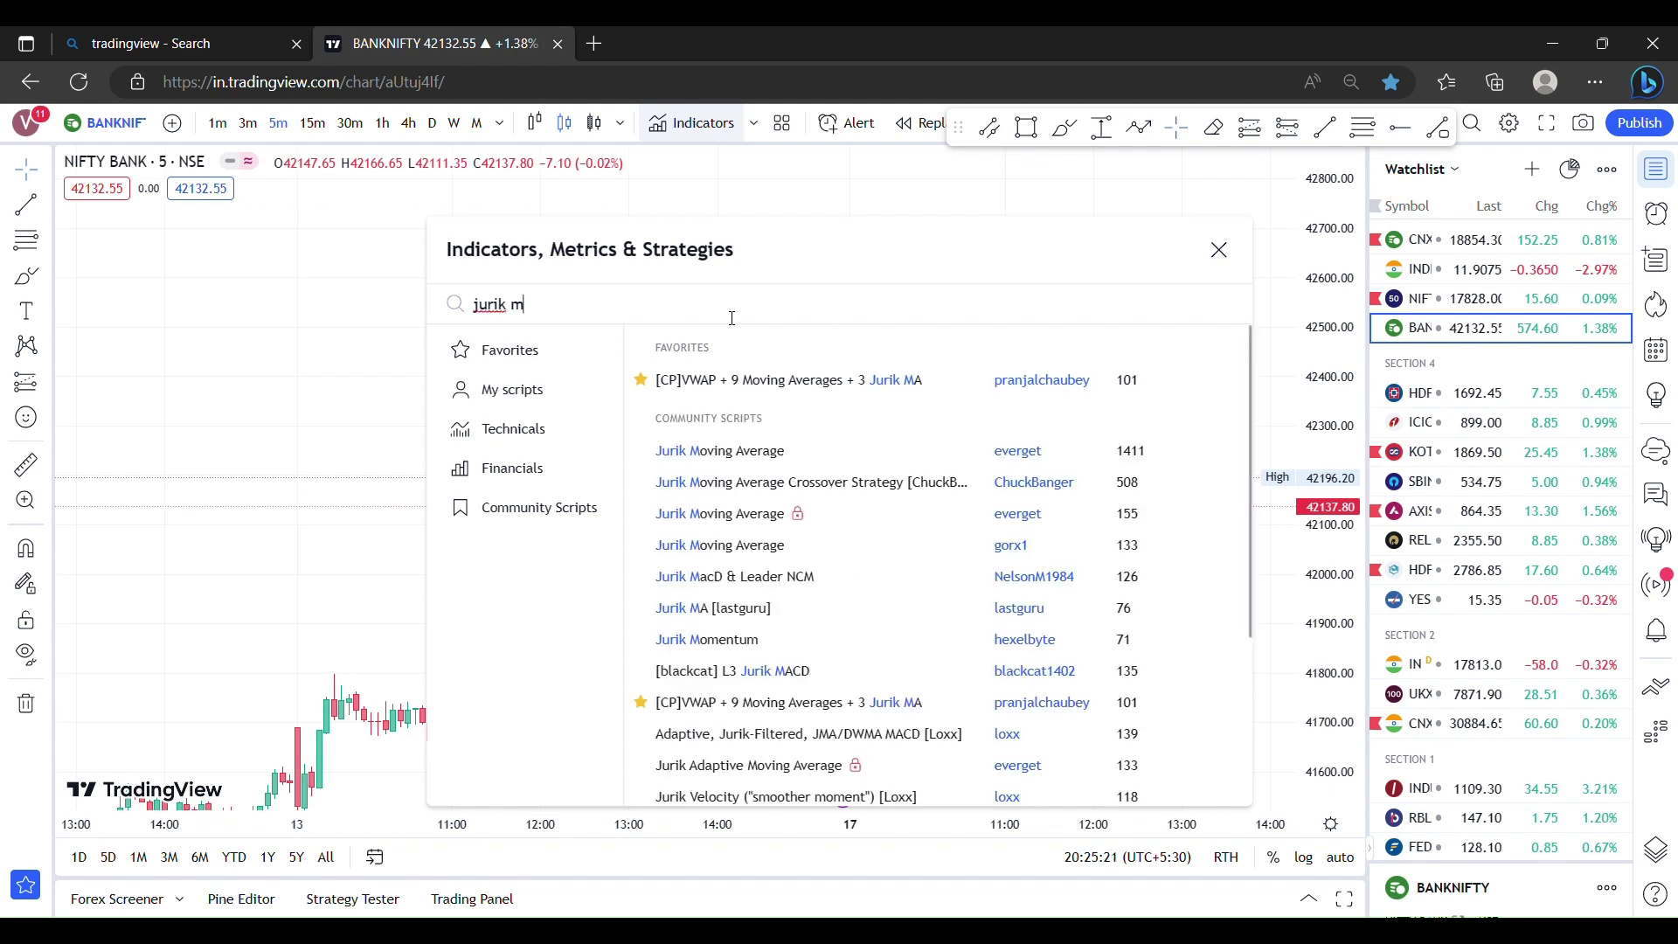
click(771, 451)
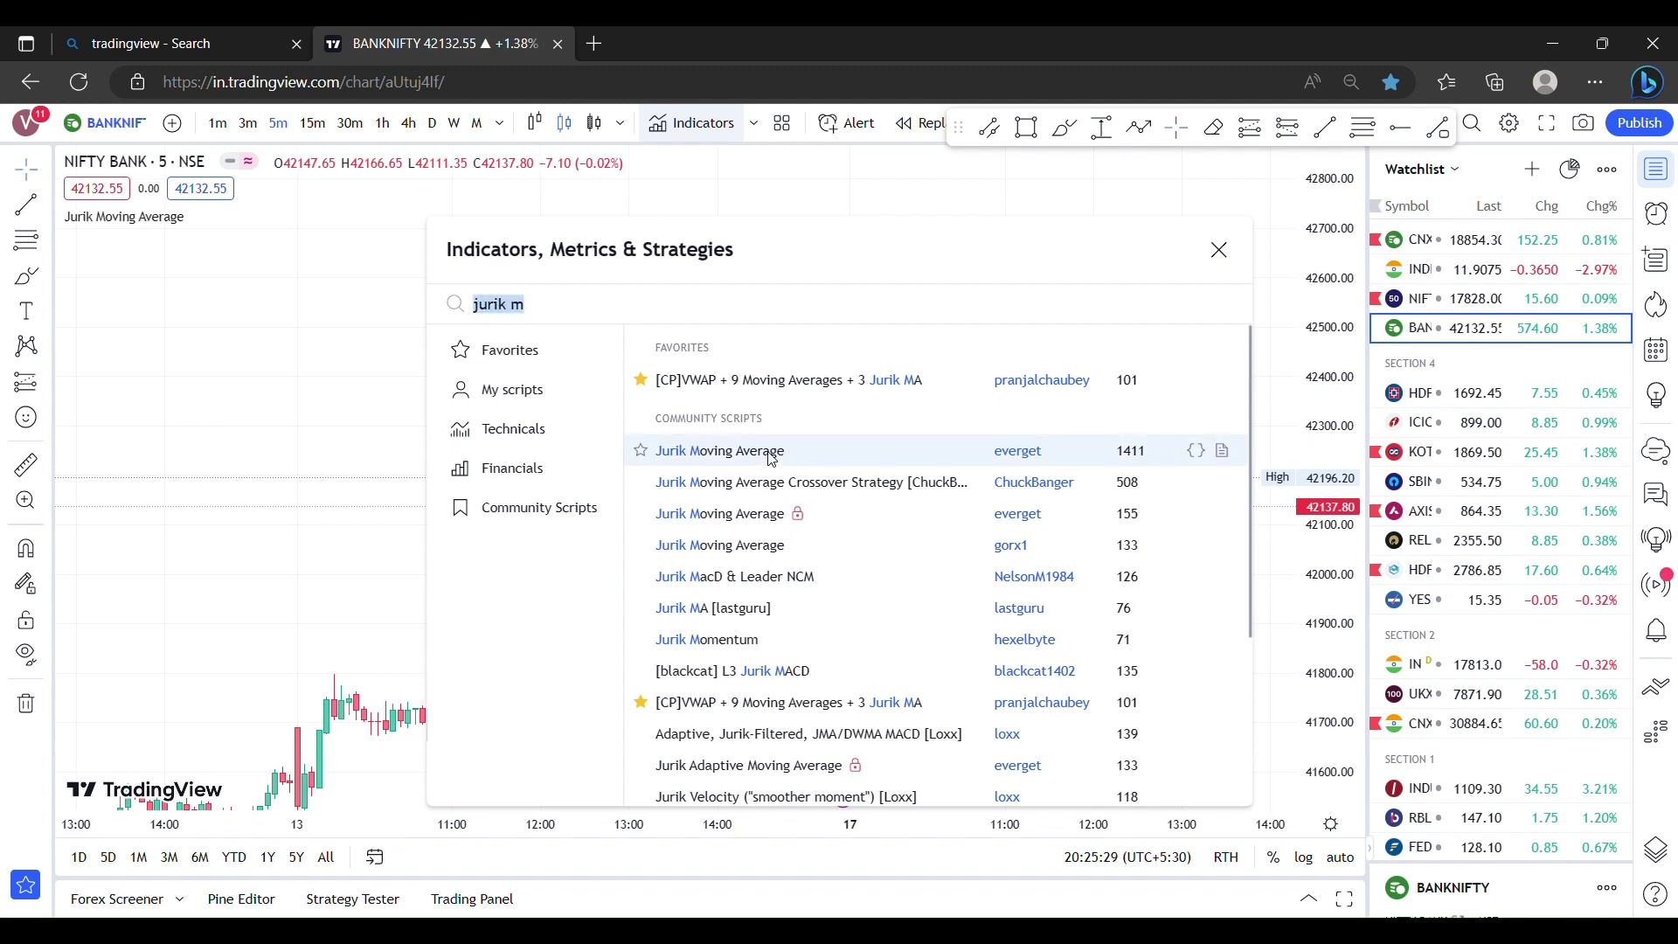
click(1218, 252)
drag(660, 504, 674, 404)
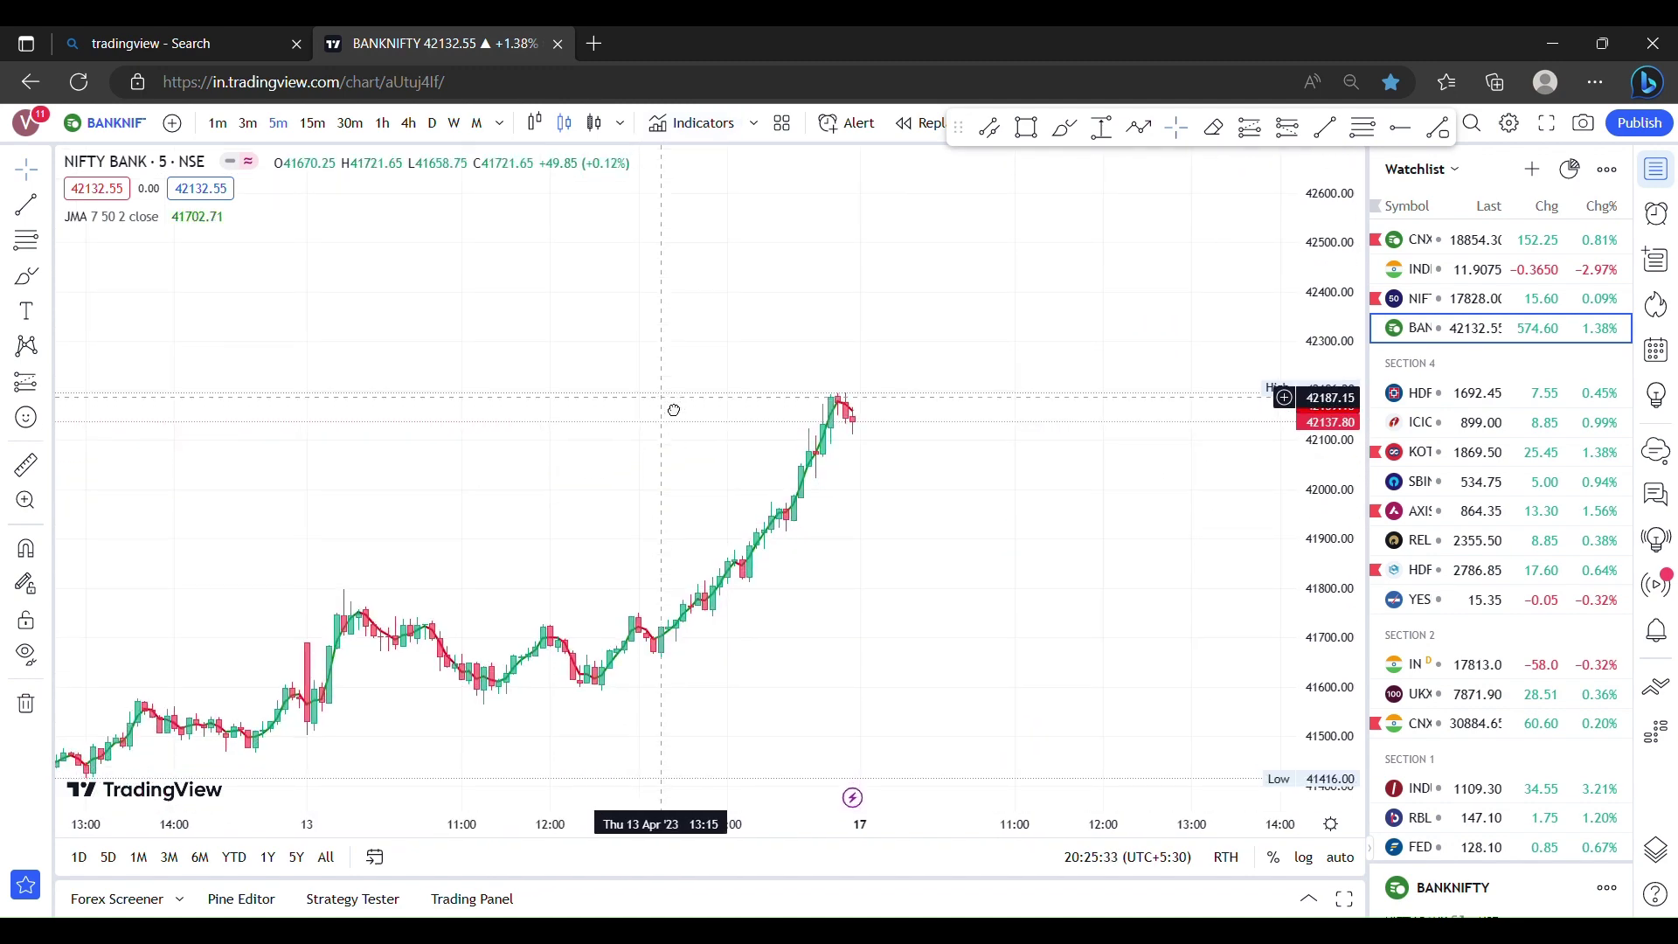
scroll(790, 617, up, 2)
drag(791, 618, 913, 562)
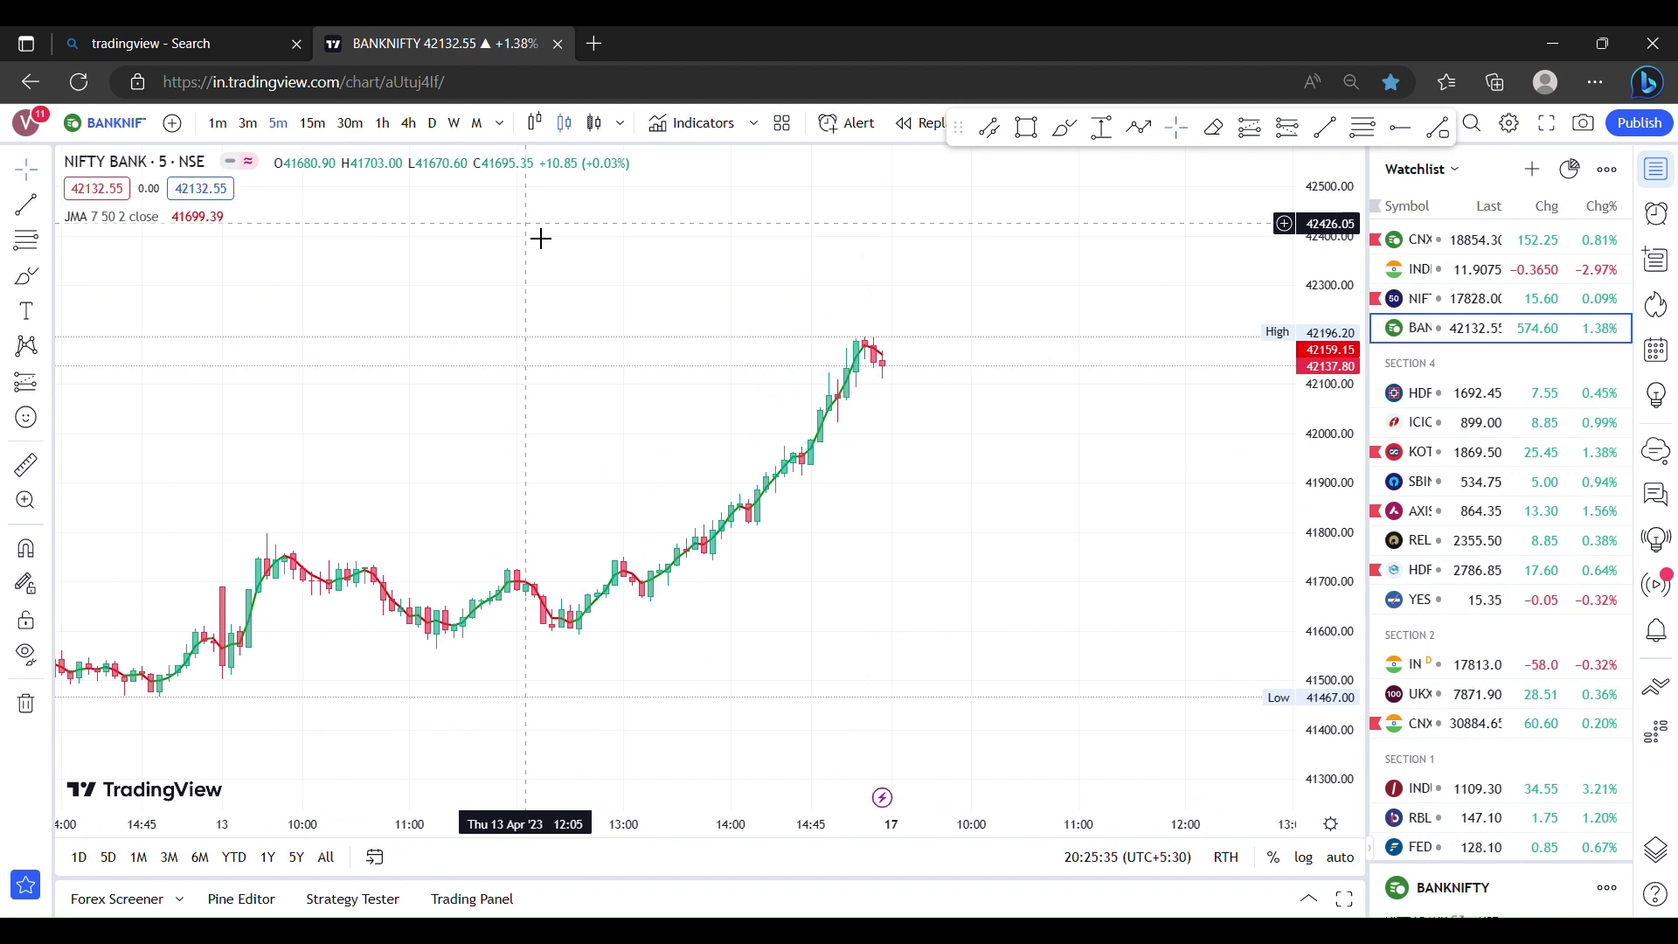
Review the input, style and visibility settings of the JMA indicator
mouse_move(227, 218)
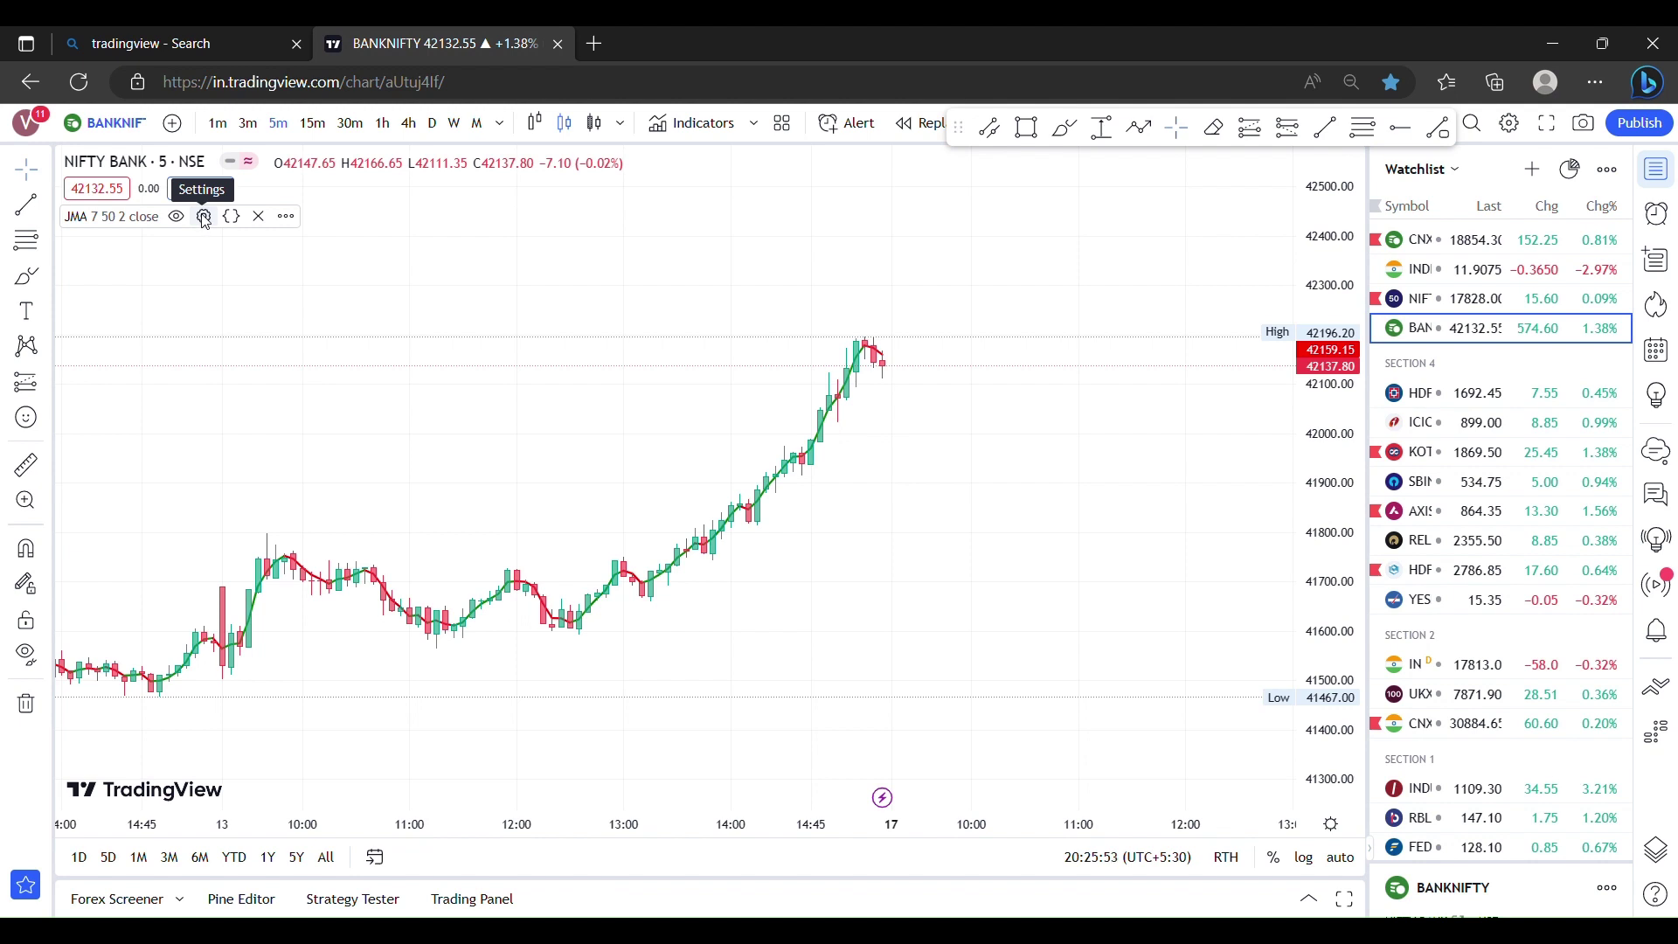
click(204, 217)
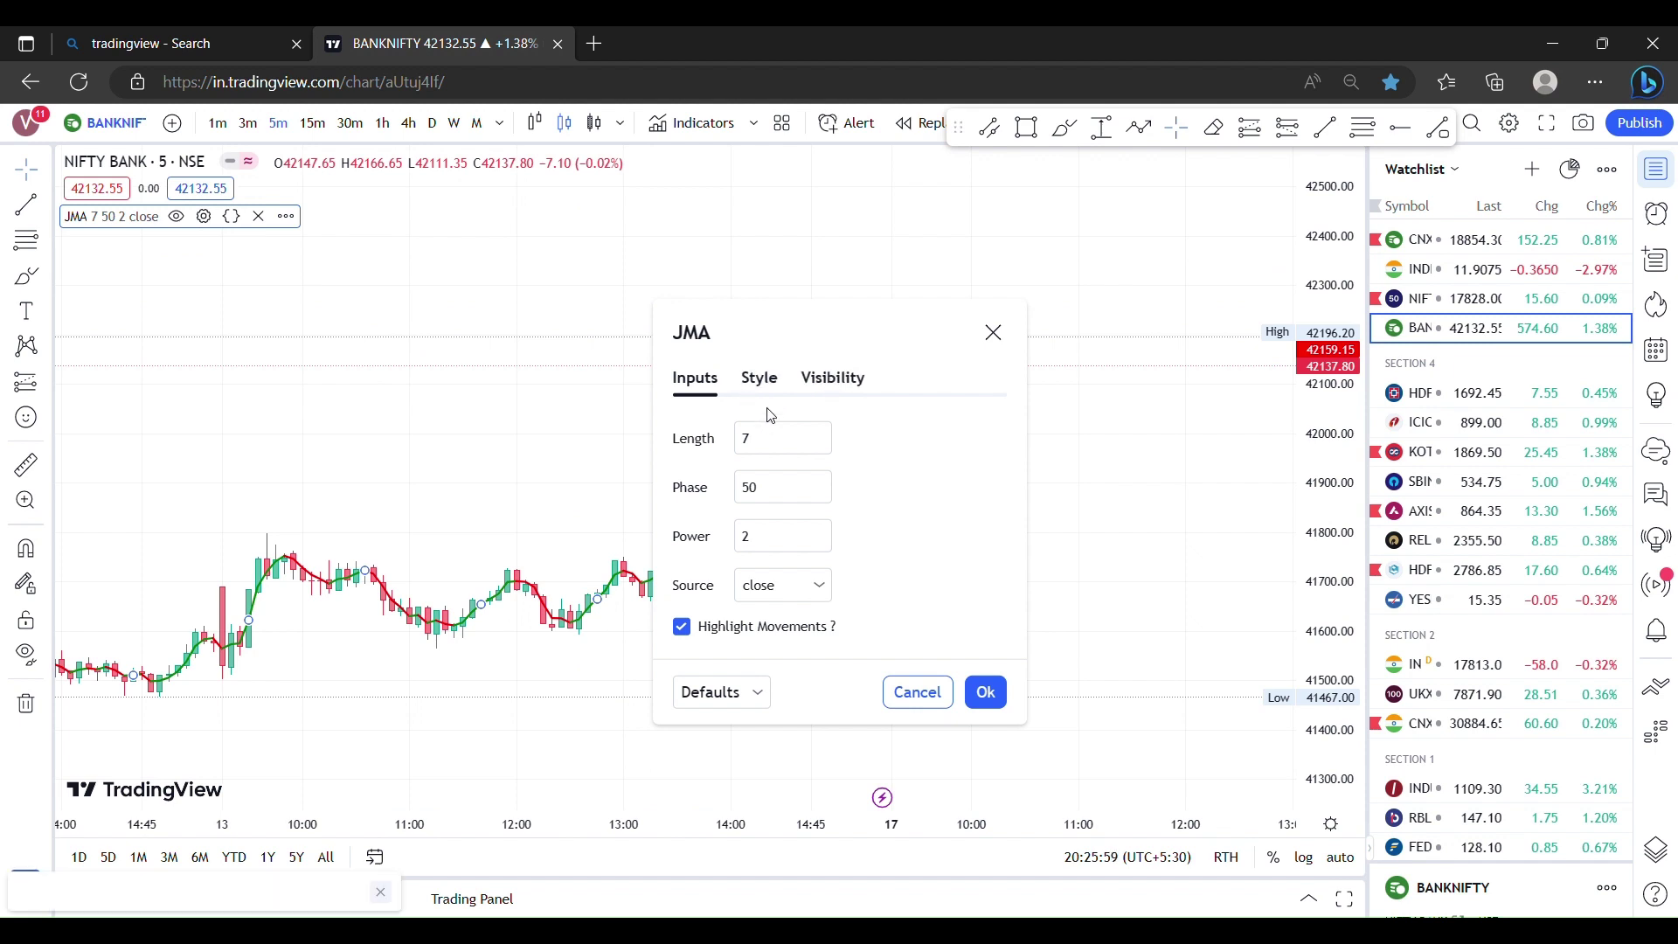
click(759, 378)
click(833, 377)
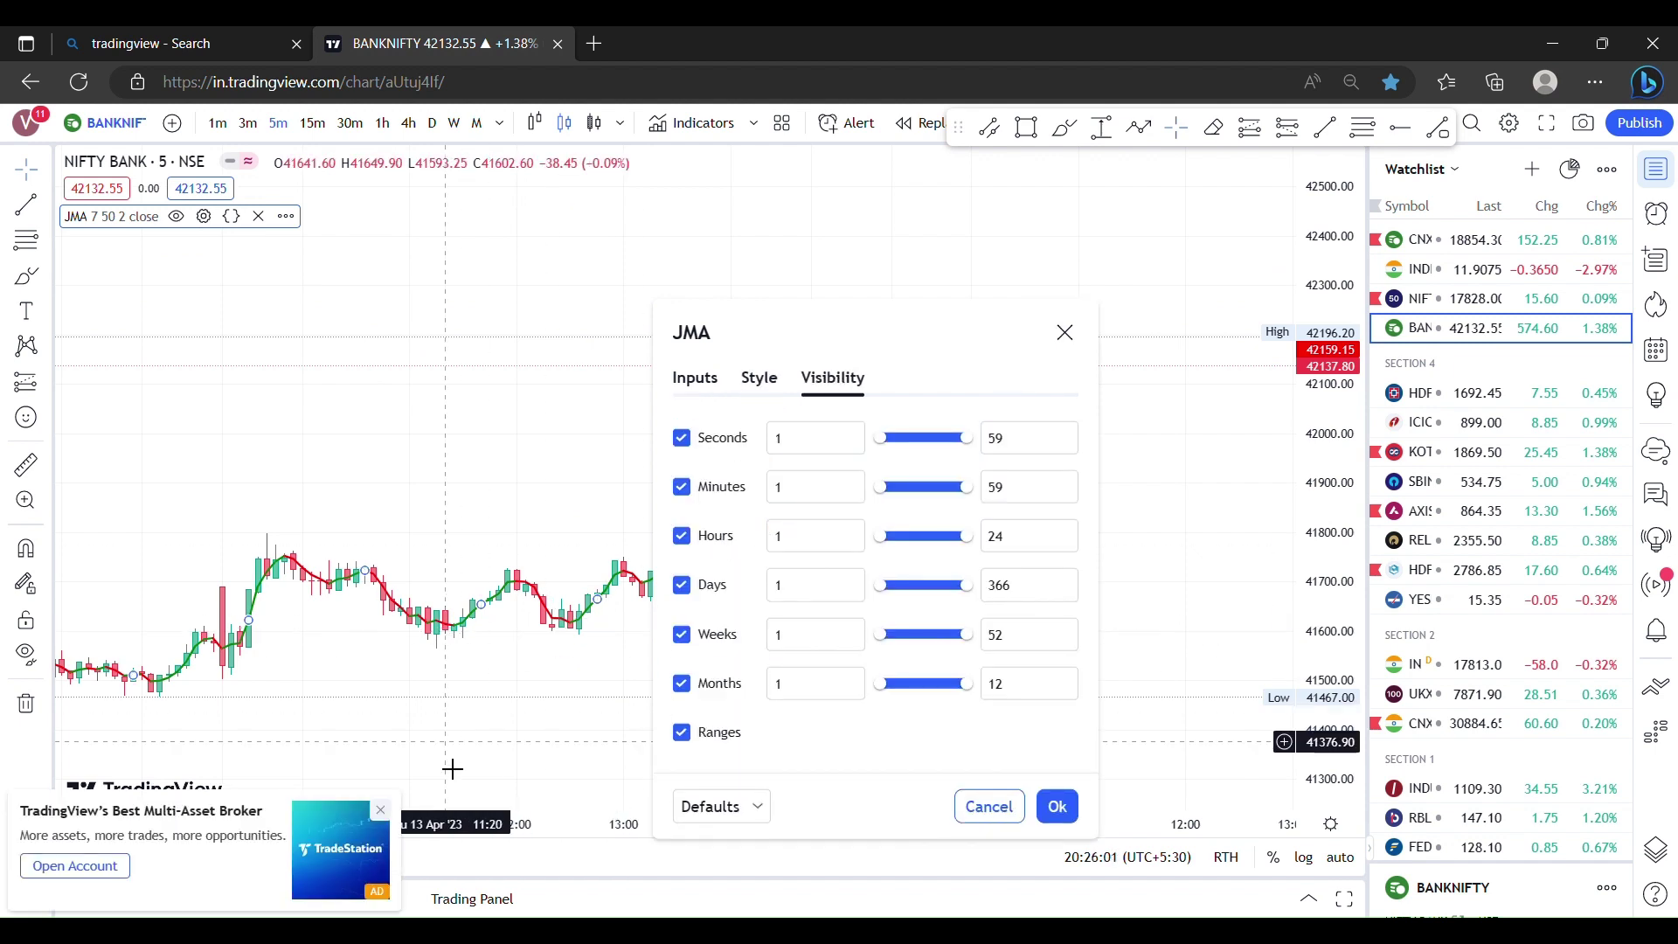
click(381, 810)
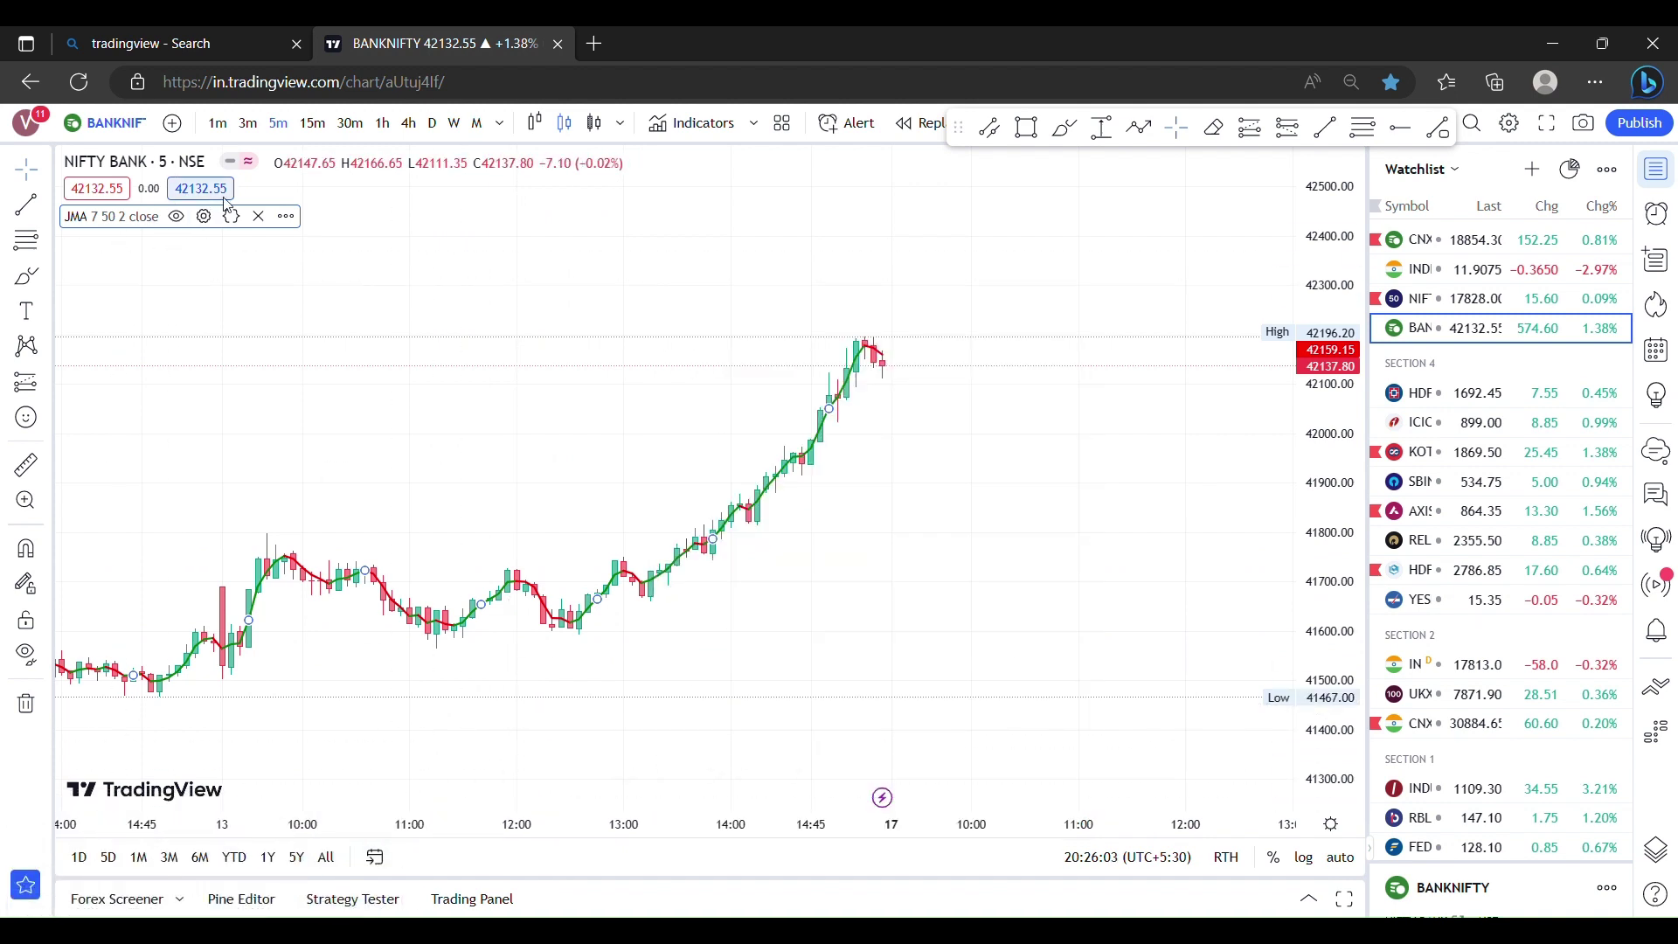
click(204, 216)
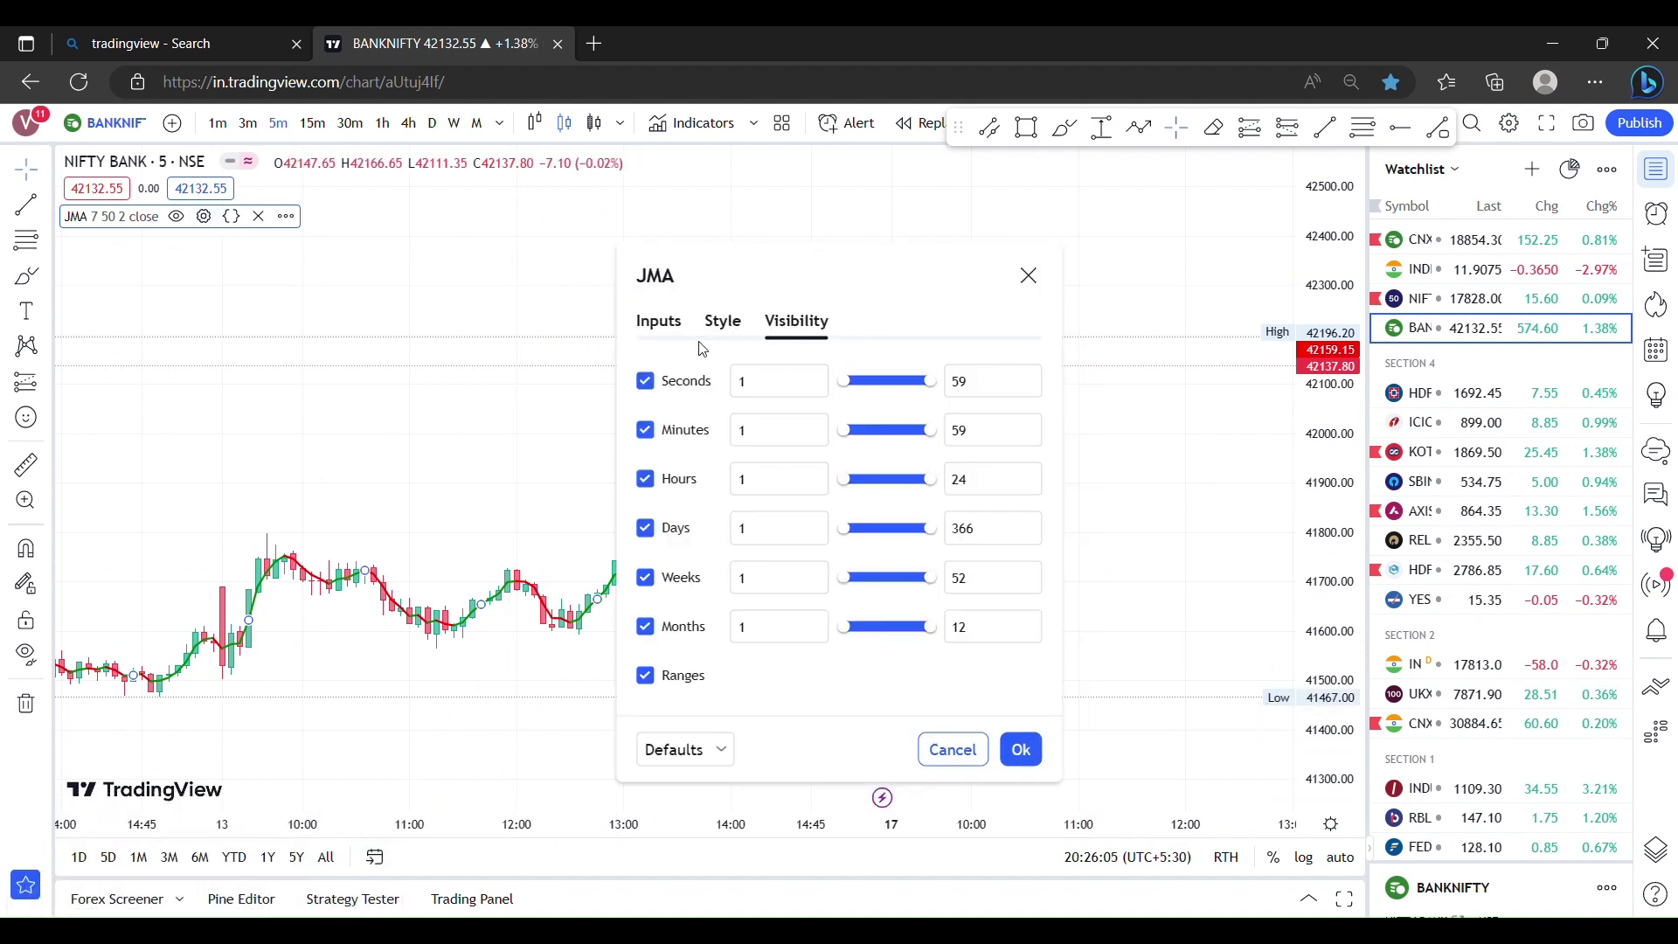
click(659, 322)
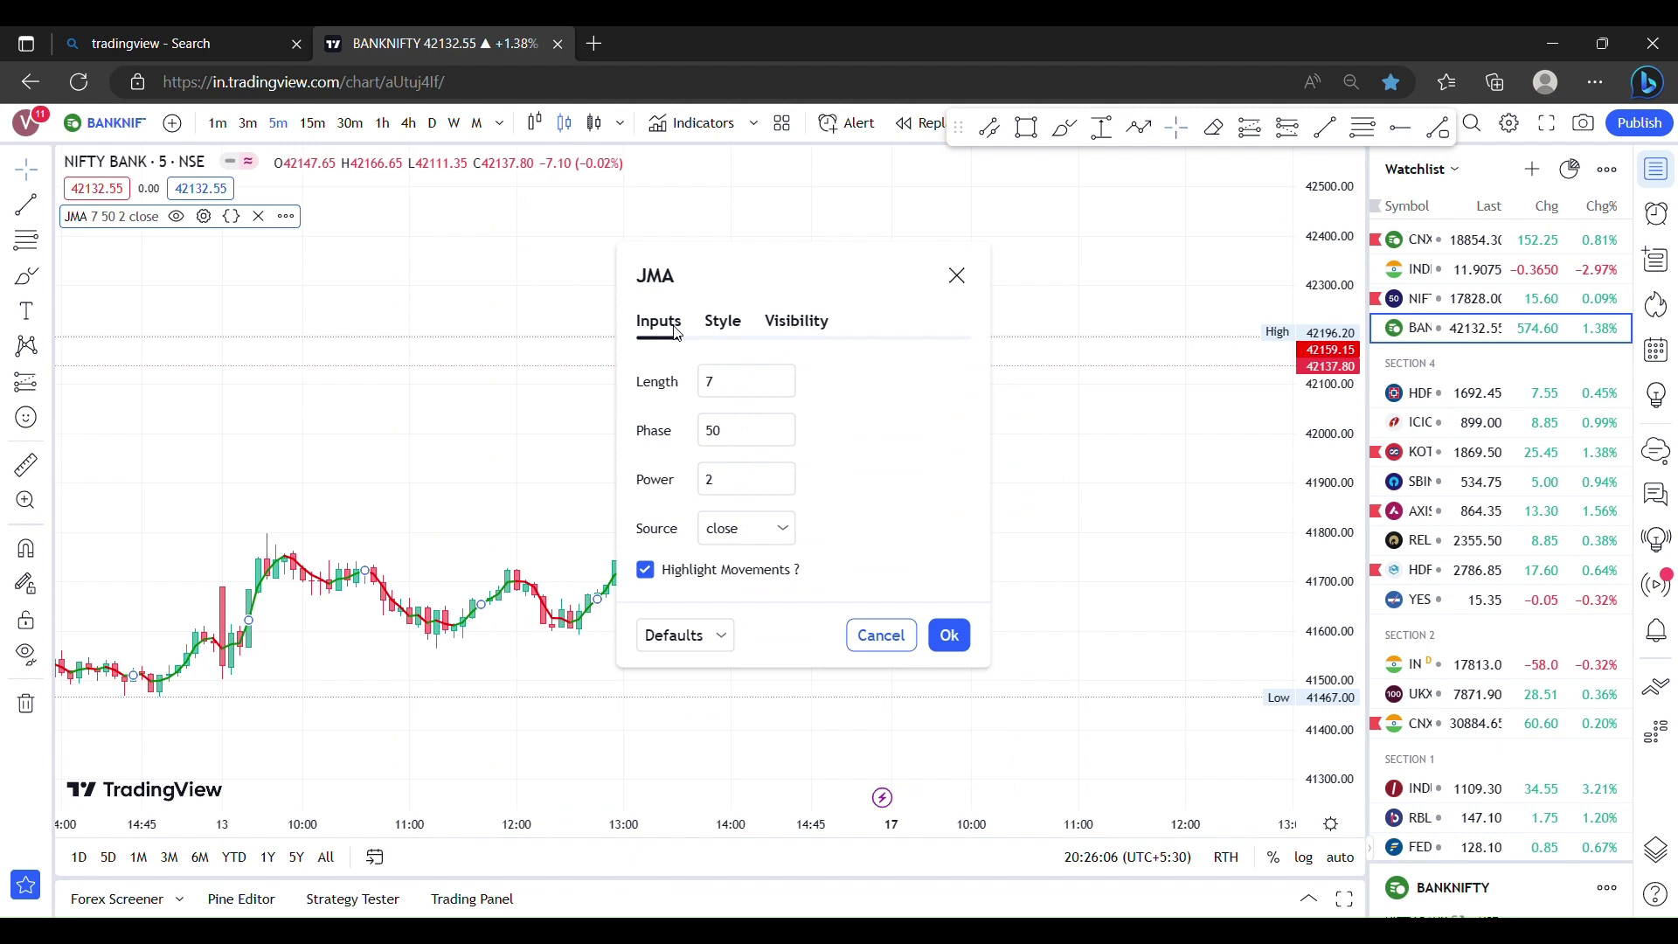
click(725, 322)
click(796, 322)
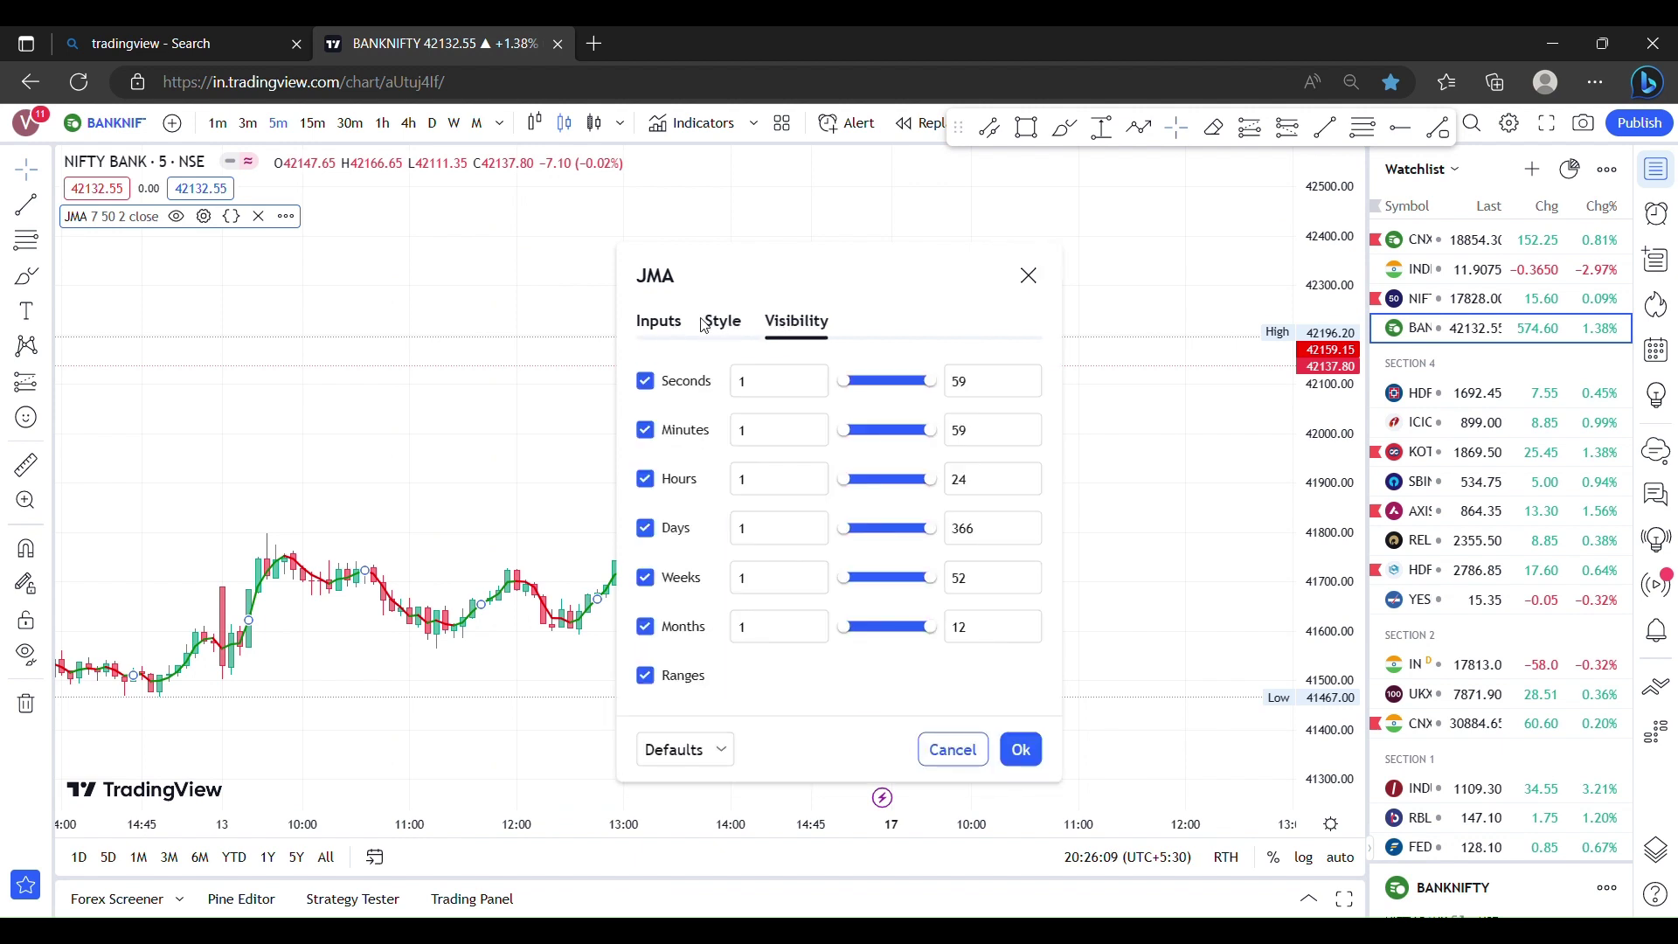
Set the JMA indicator's length to 12, phase to 40 and power to 4, and apply the settings
click(659, 322)
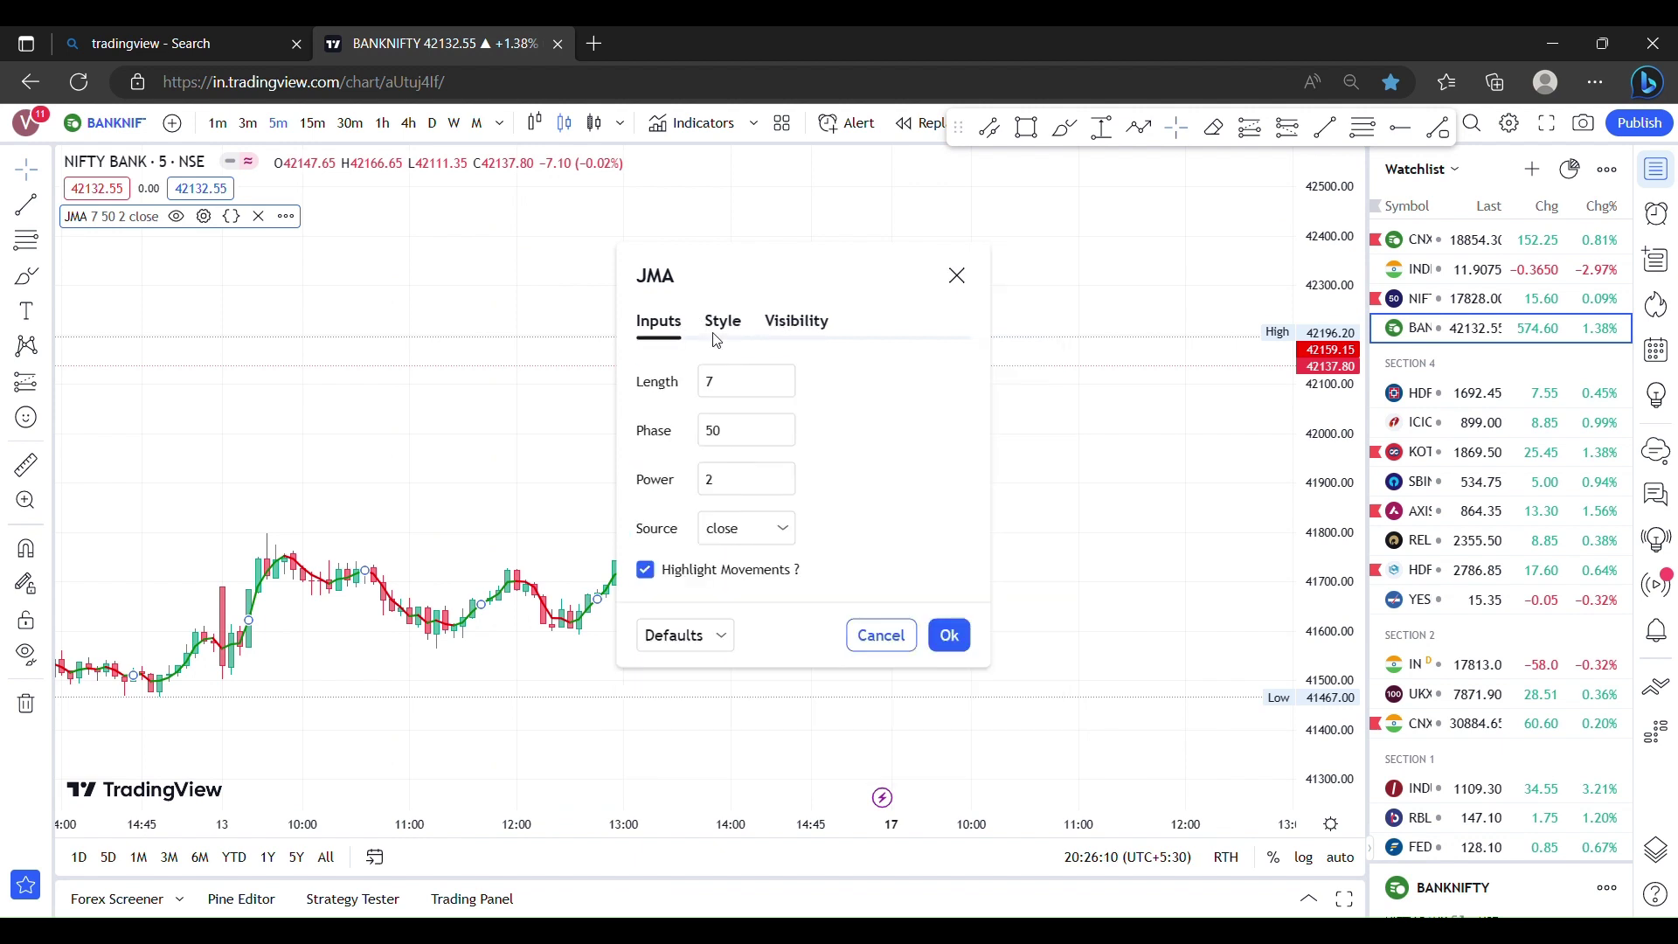
click(734, 391)
text(12)
click(739, 435)
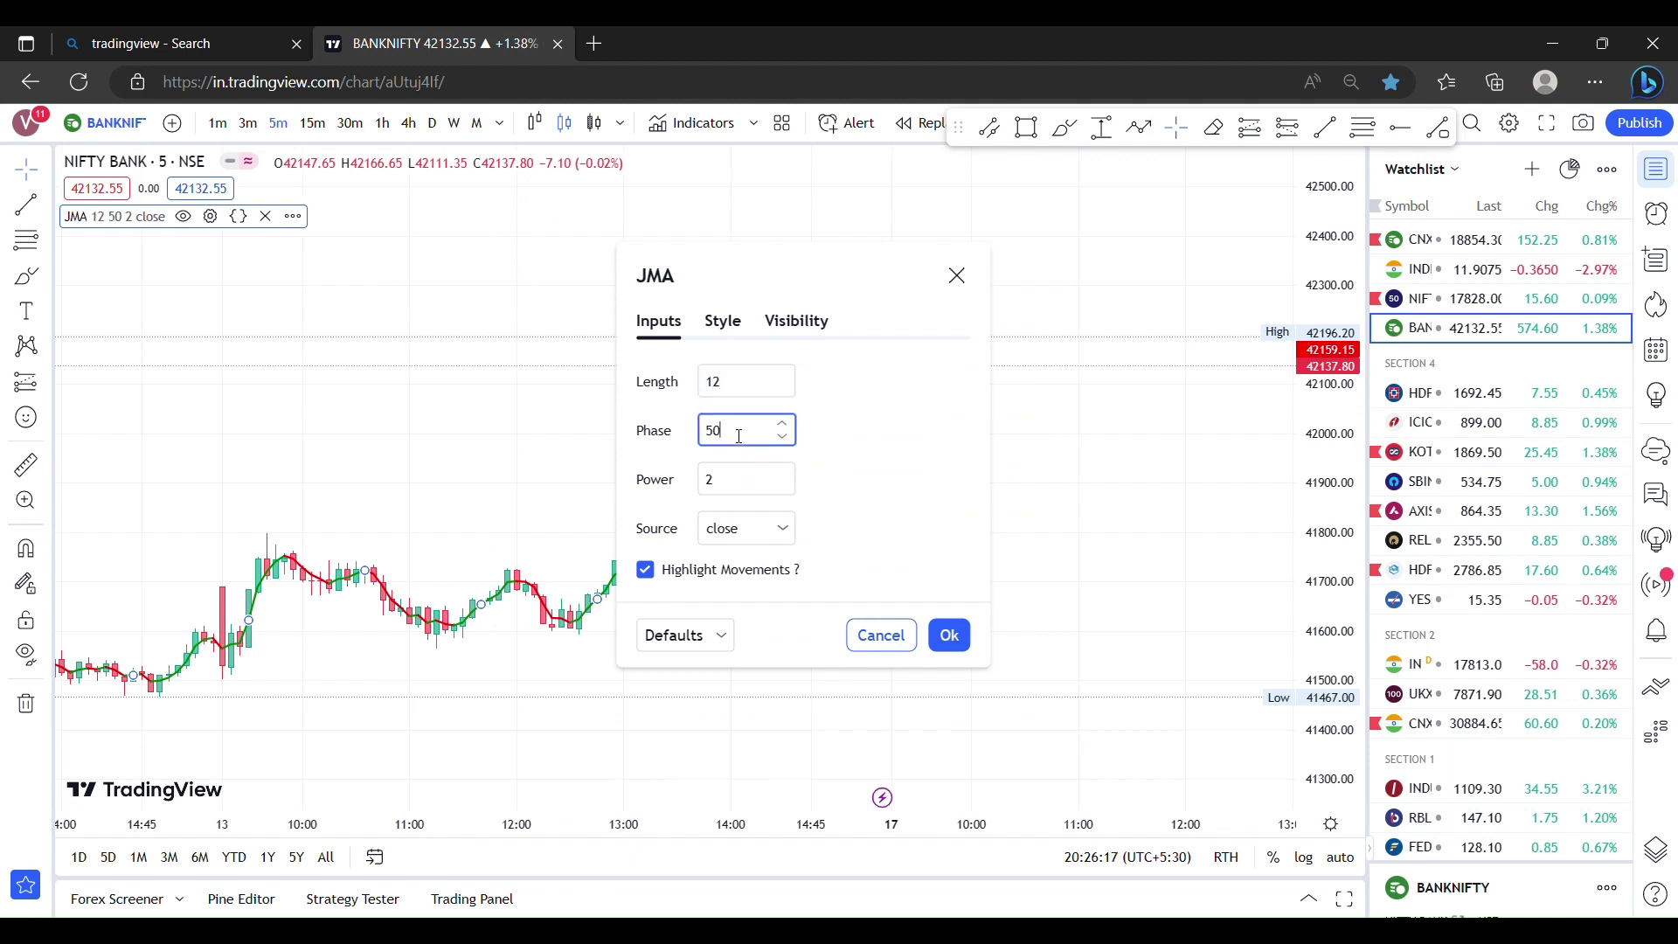
key(BackSpace)
key(BackSpace)
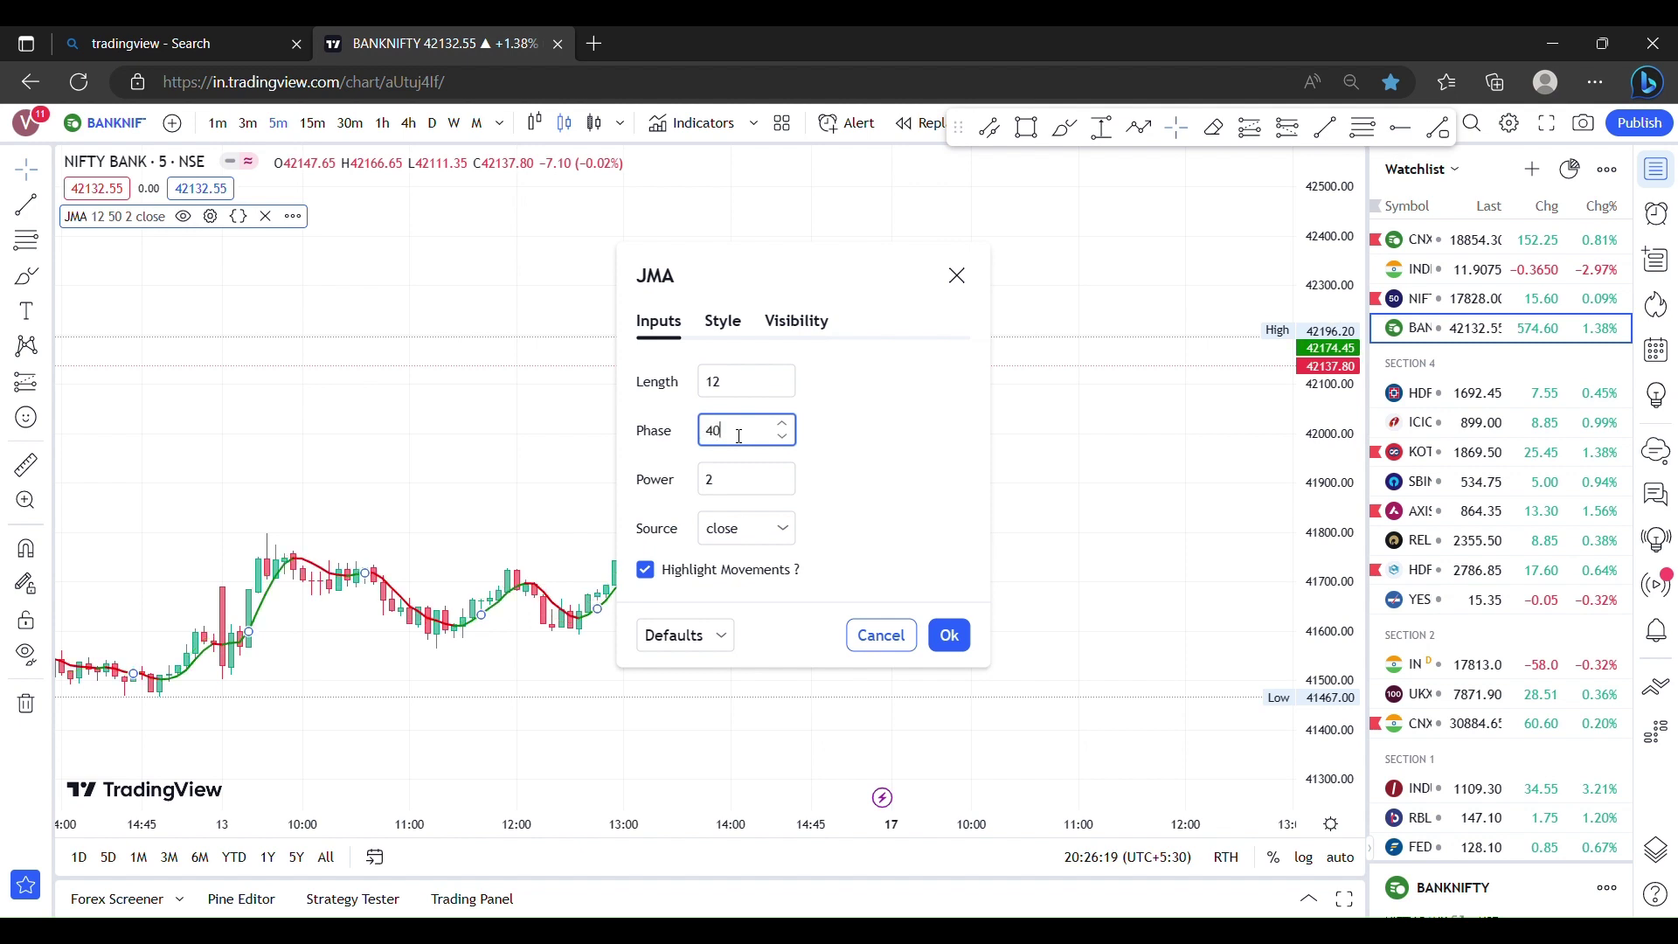
click(728, 489)
key(BackSpace)
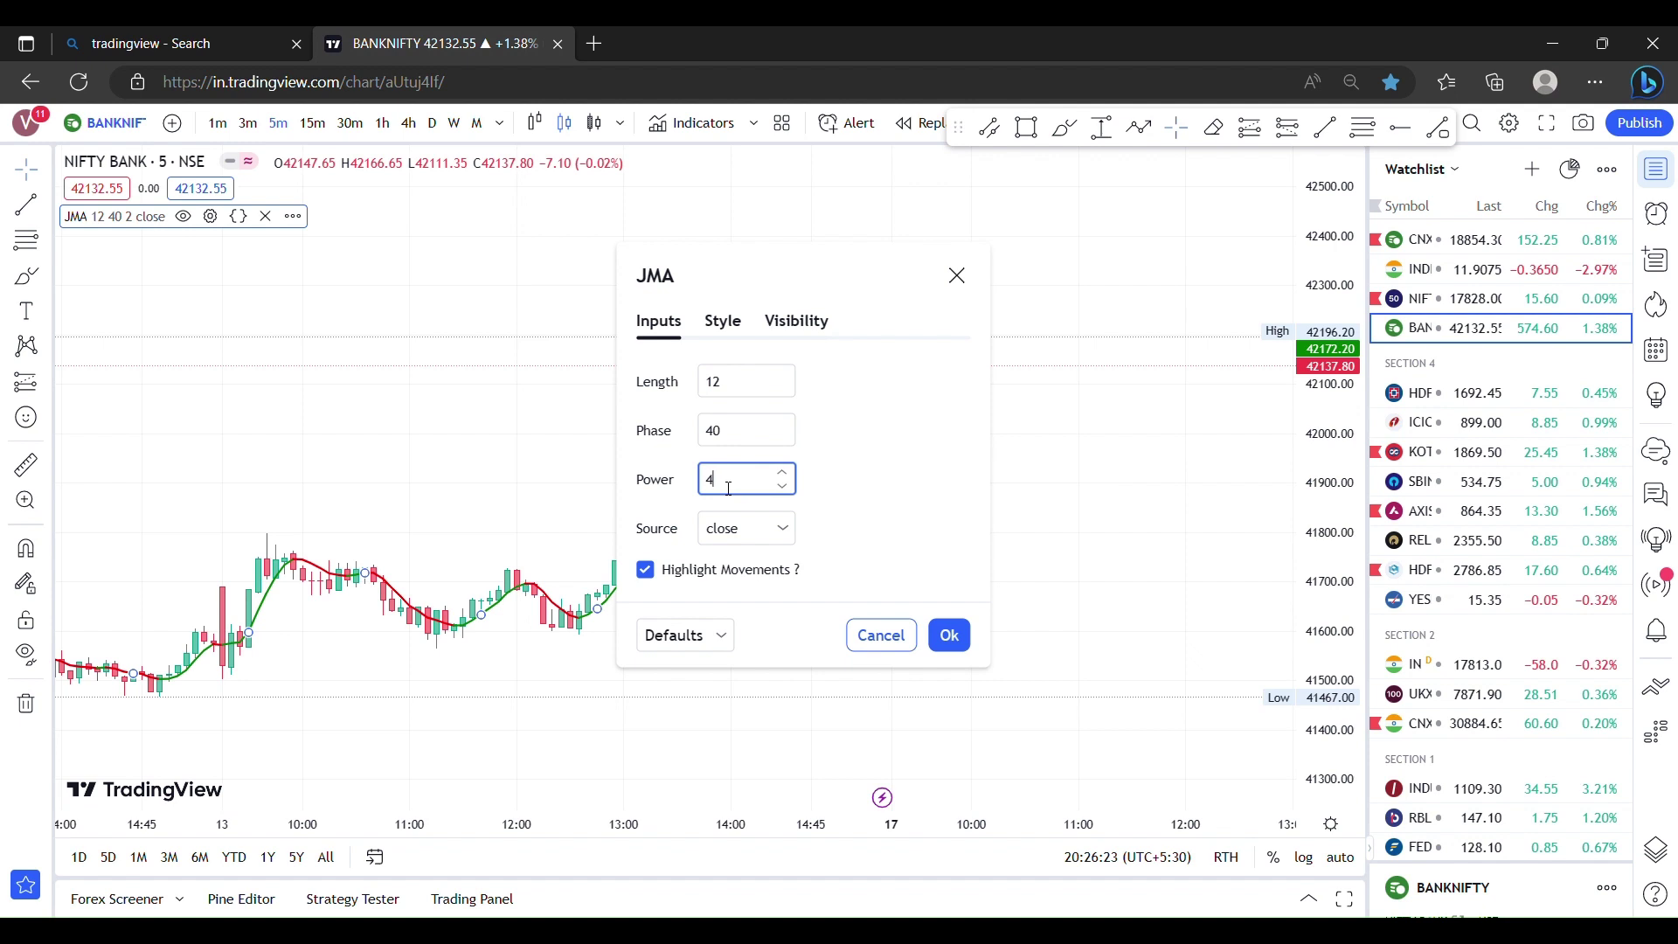
click(958, 644)
Examine how the JMA line follows the price candles across the 12 and 13 April sessions
scroll(673, 617, up, 3)
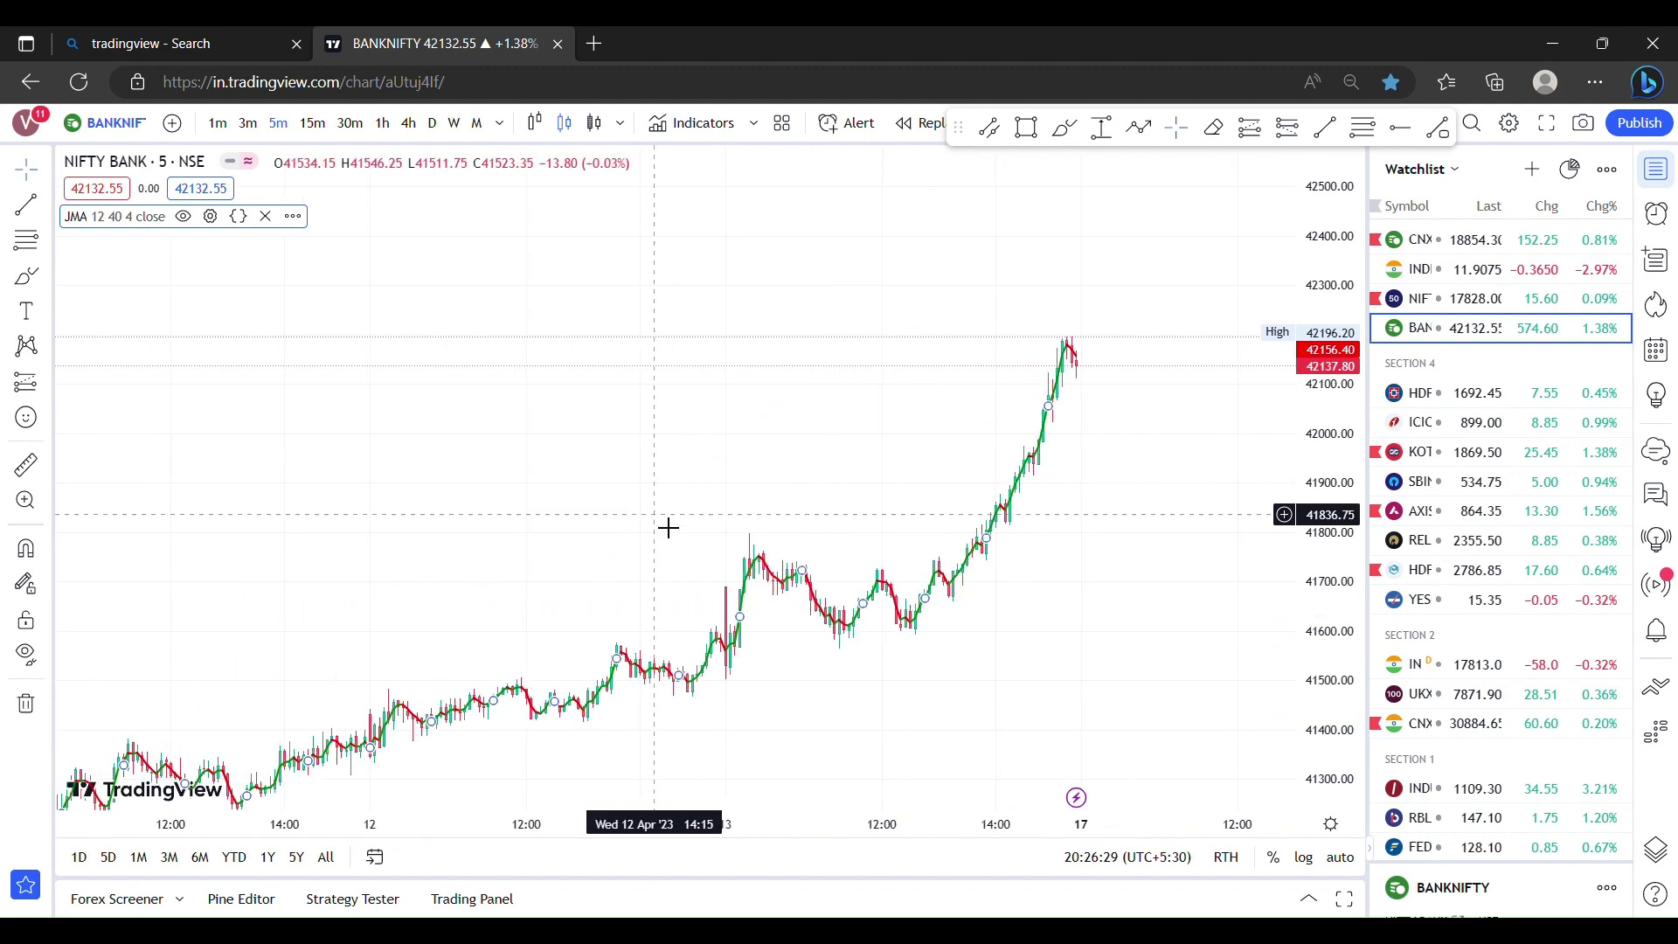
scroll(668, 527, up, 3)
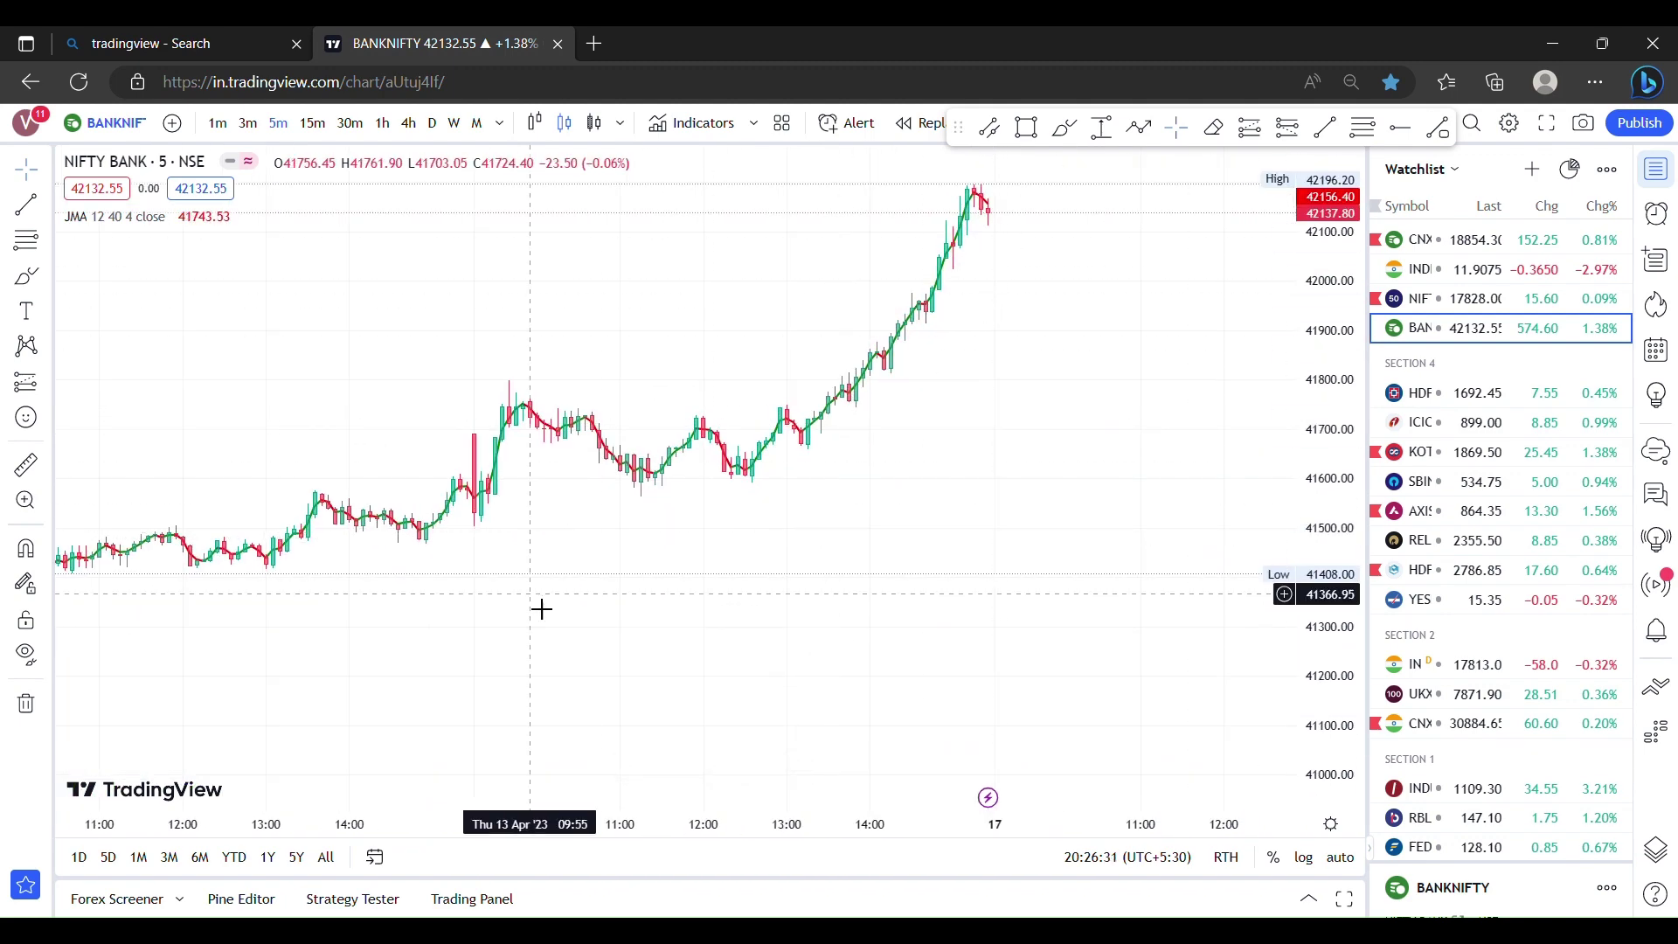
drag(515, 590, 861, 576)
drag(309, 643, 183, 717)
scroll(183, 716, right, 2)
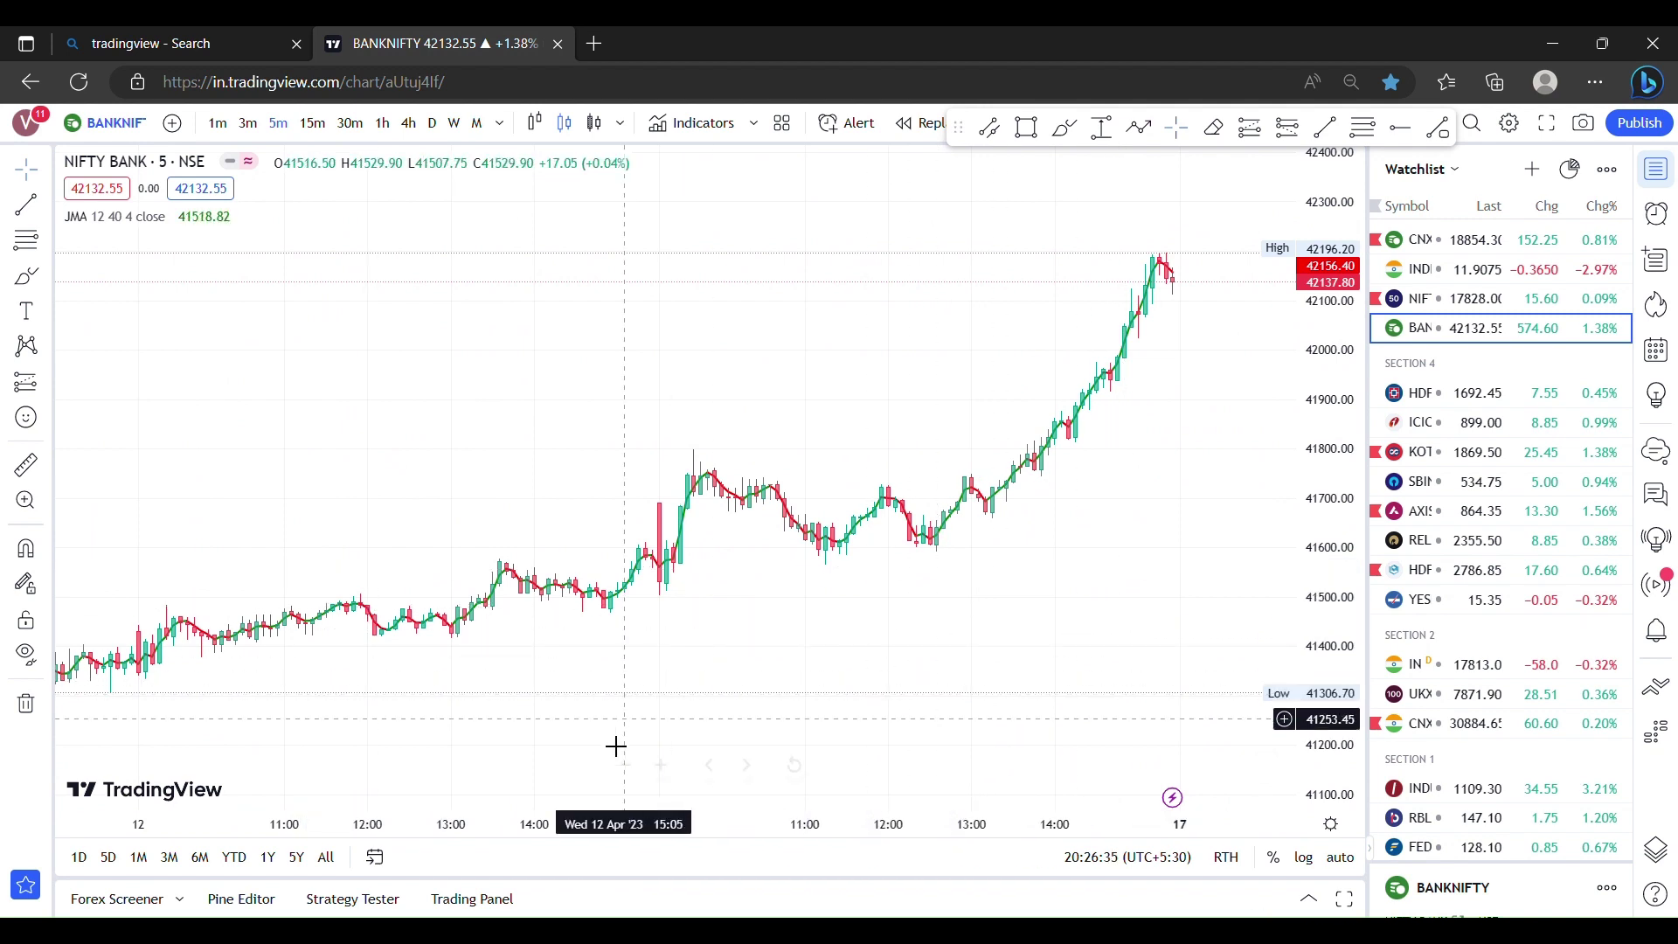
drag(1343, 631, 1341, 568)
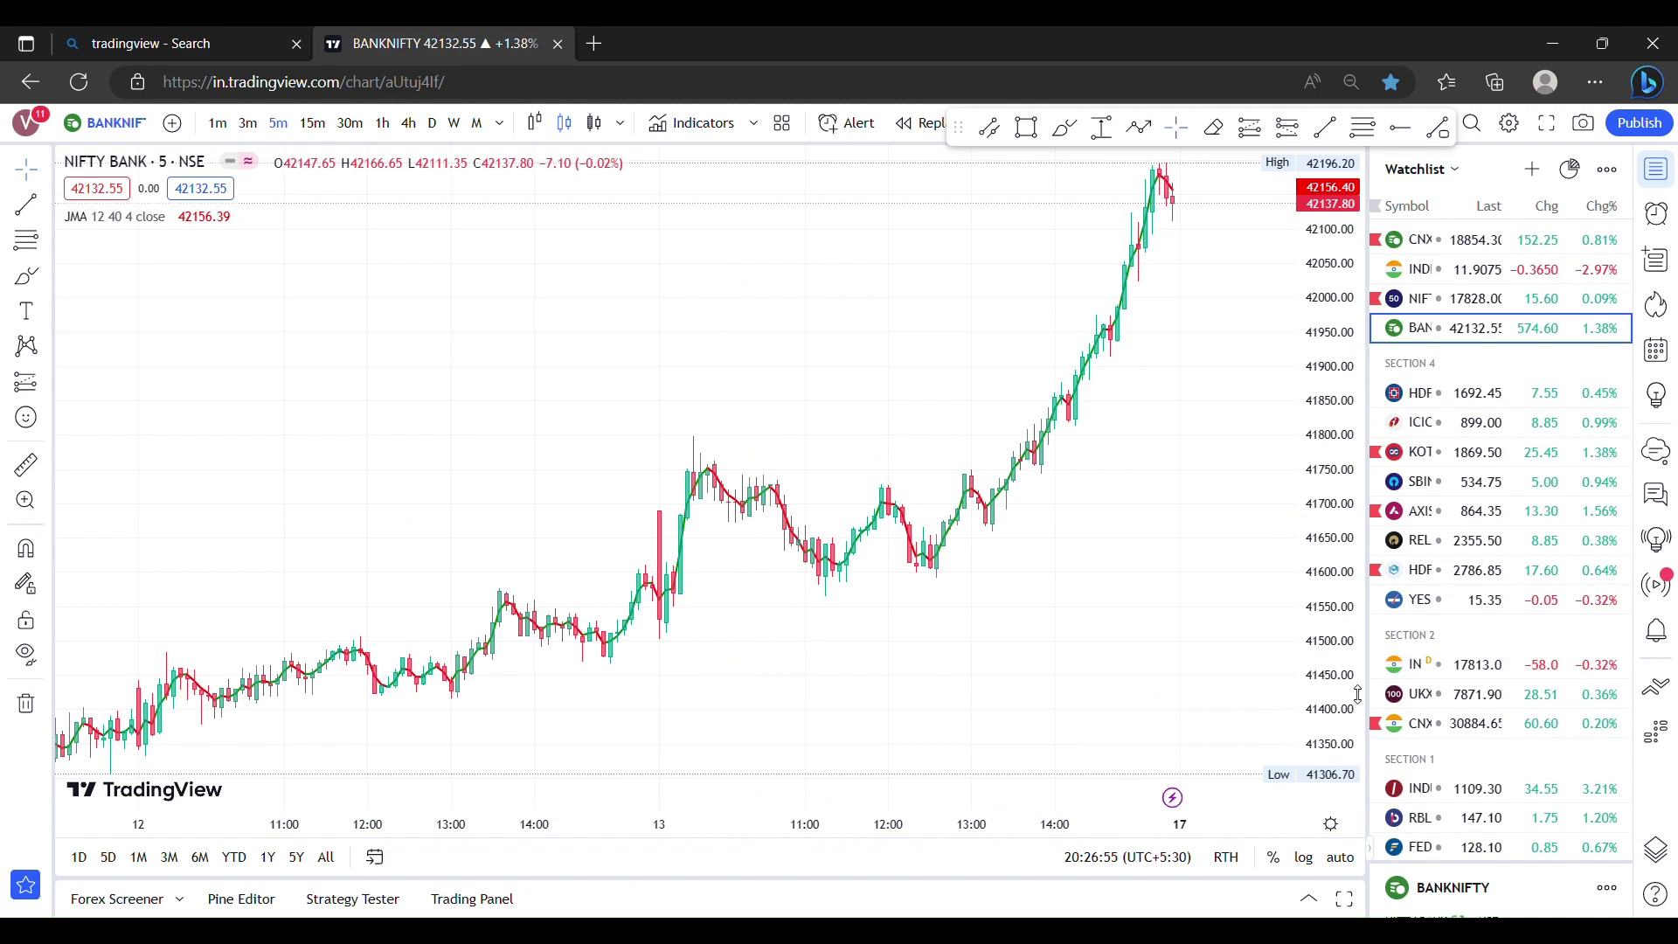
drag(1347, 695, 1341, 594)
scroll(942, 653, up, 3)
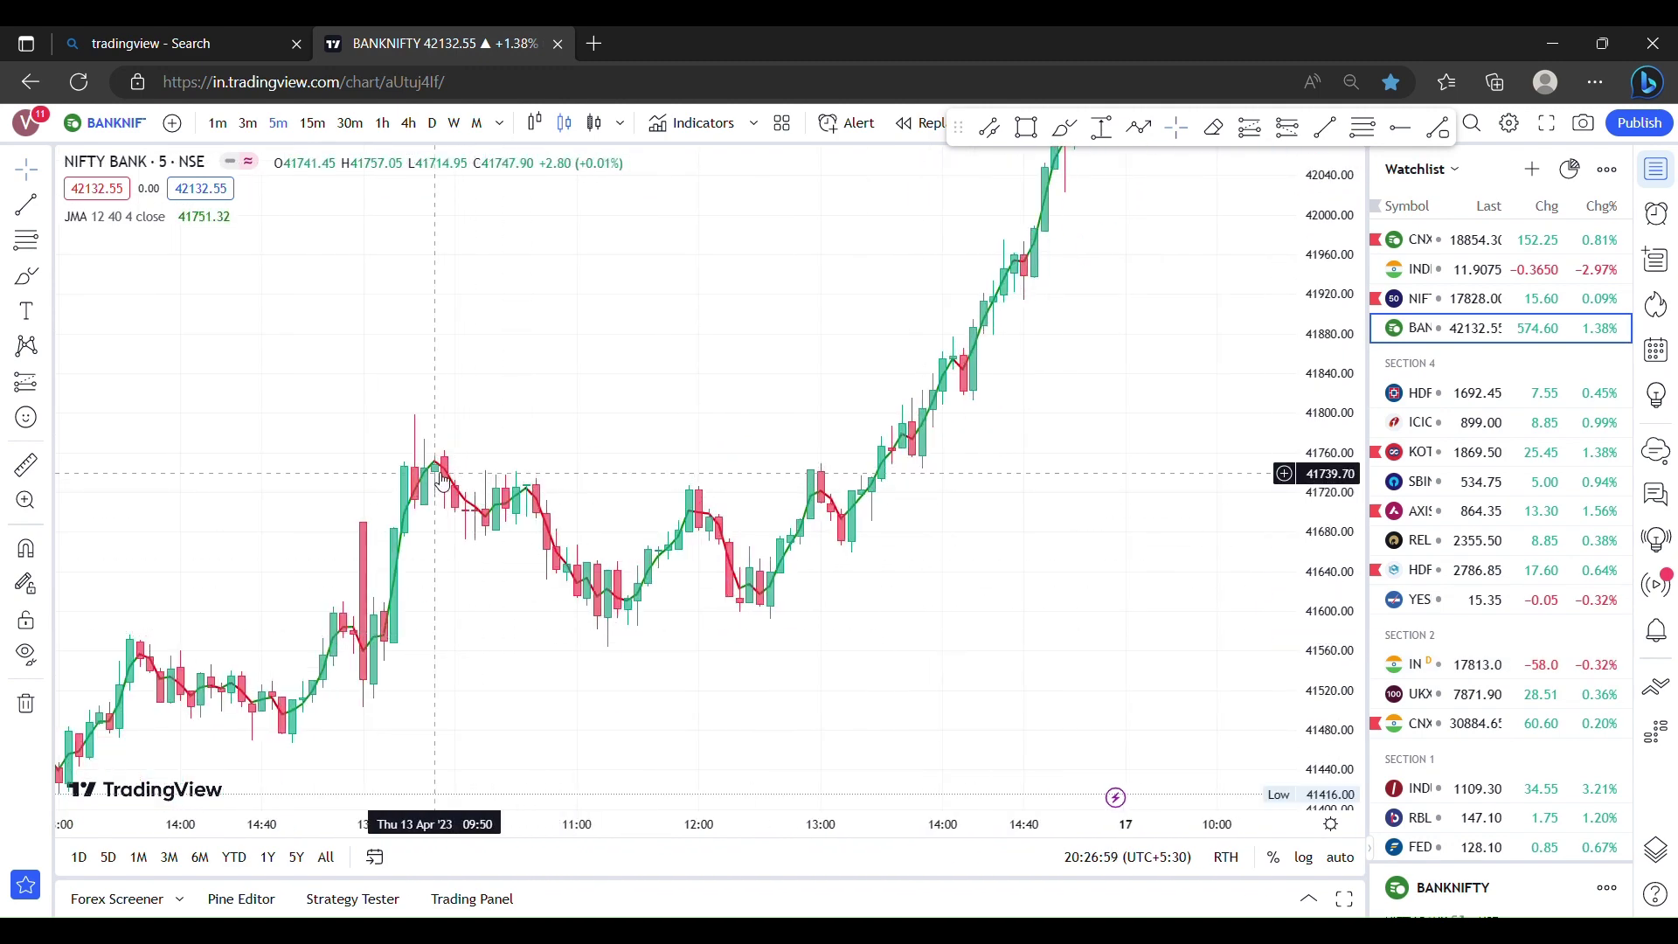
Examine how the JMA line's colour changes relate to the candles around the 12 April 13:35 peak
drag(295, 537, 458, 438)
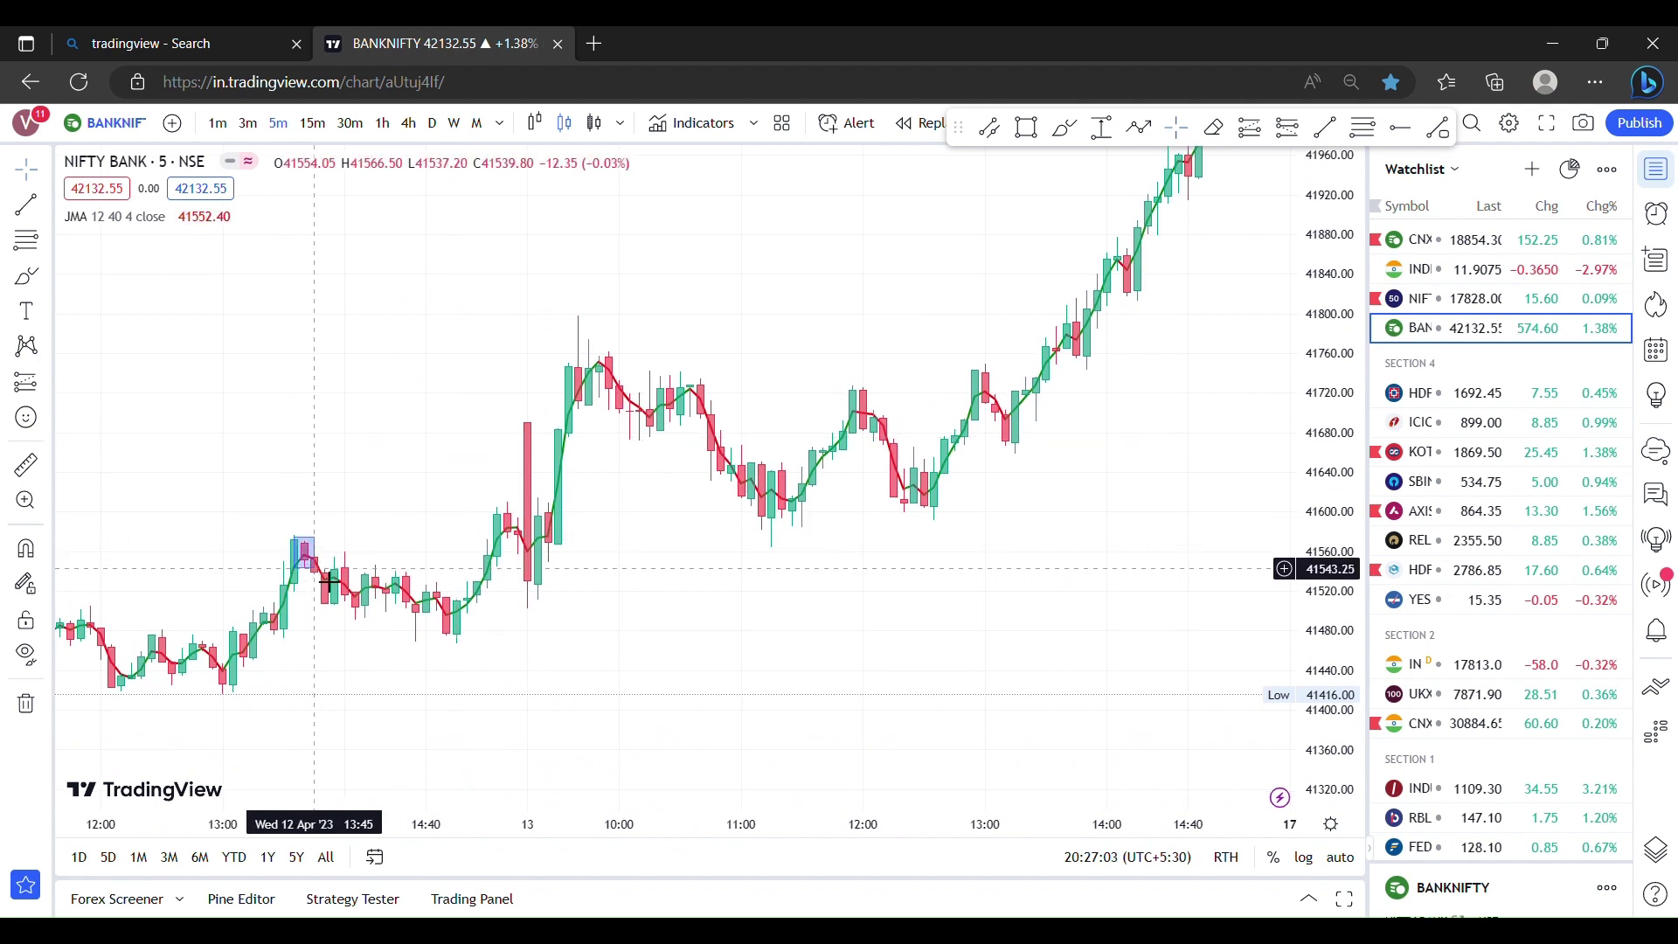
scroll(365, 562, up, 3)
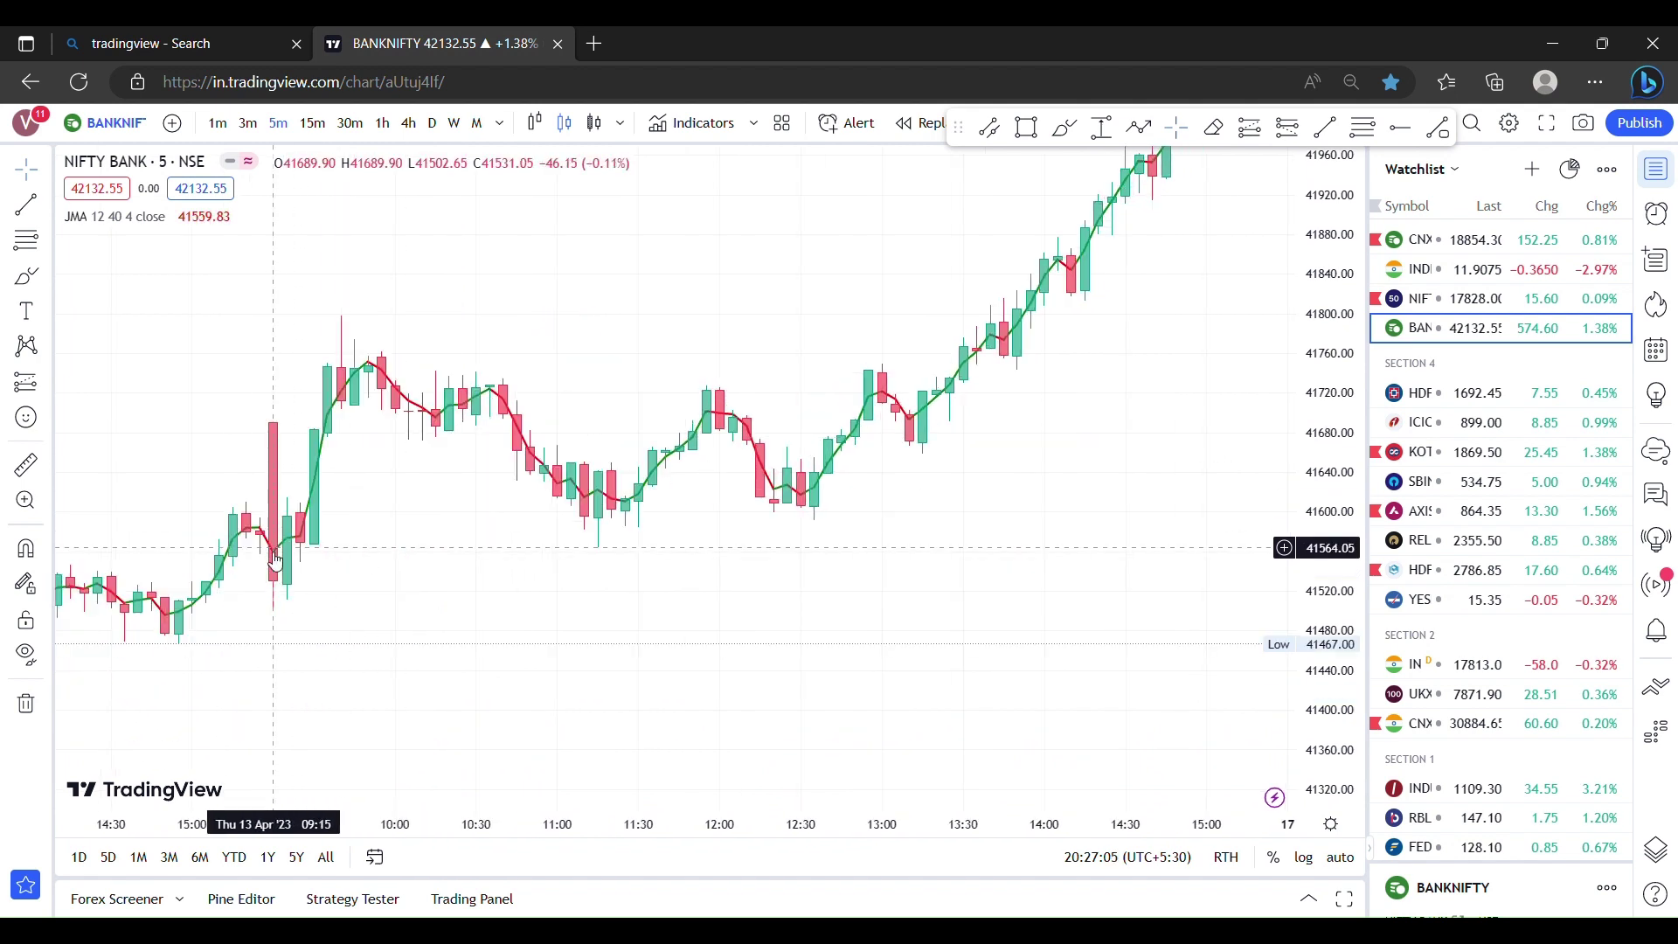
drag(287, 560, 830, 487)
drag(1325, 735, 1303, 490)
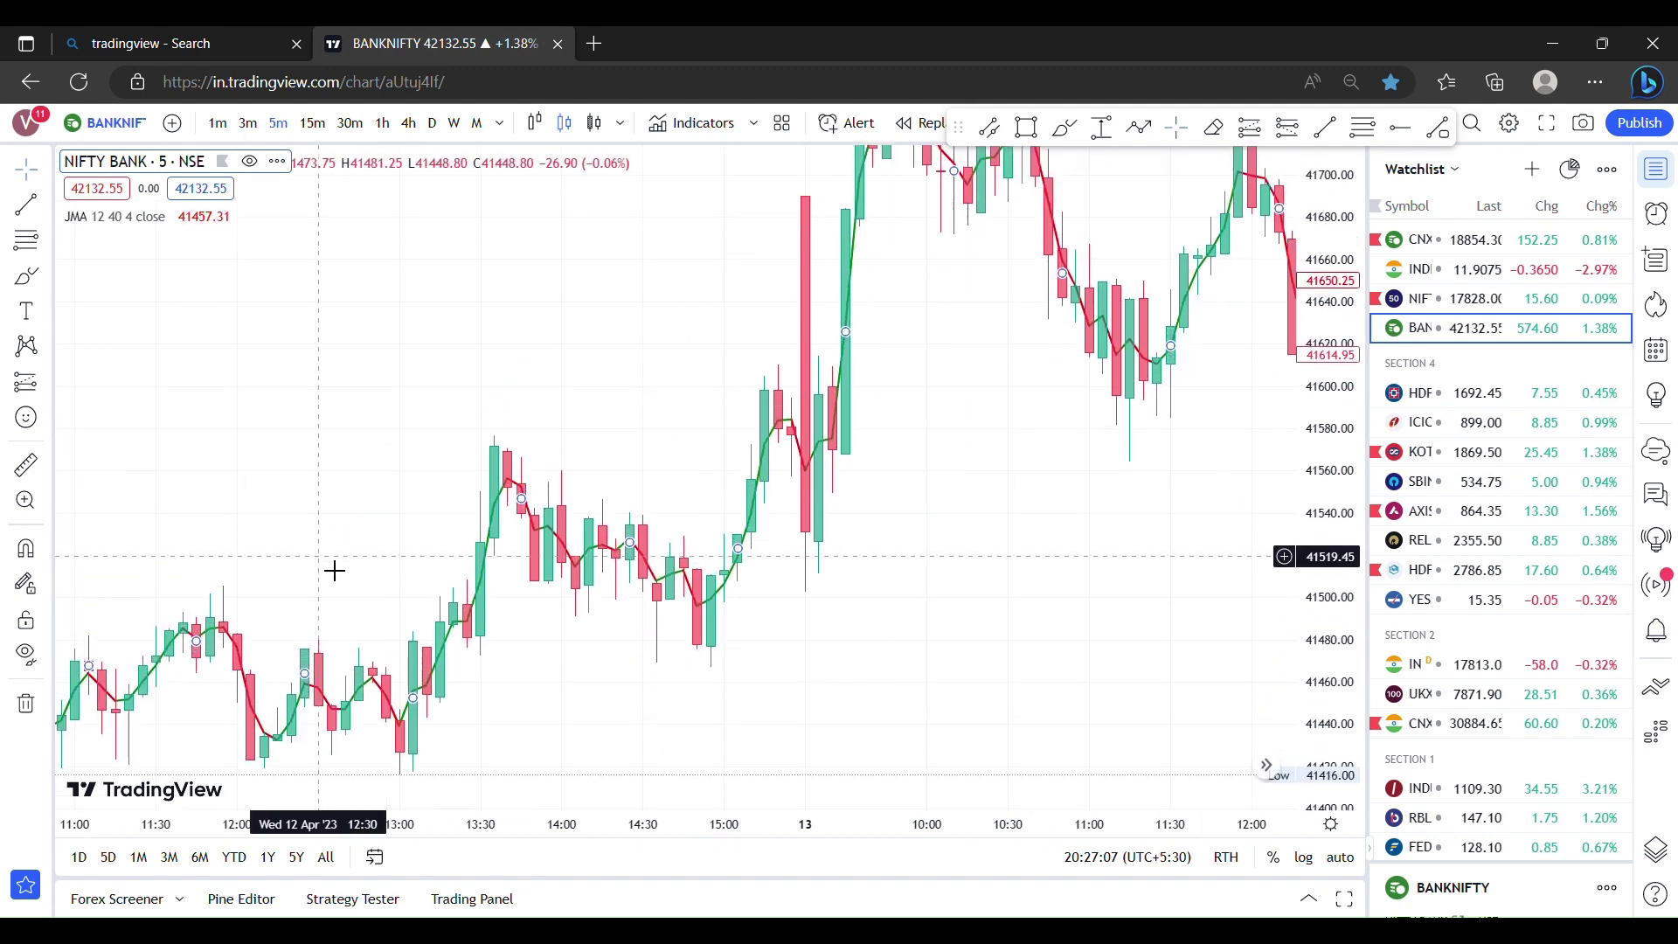
scroll(332, 561, up, 5)
drag(320, 472, 771, 432)
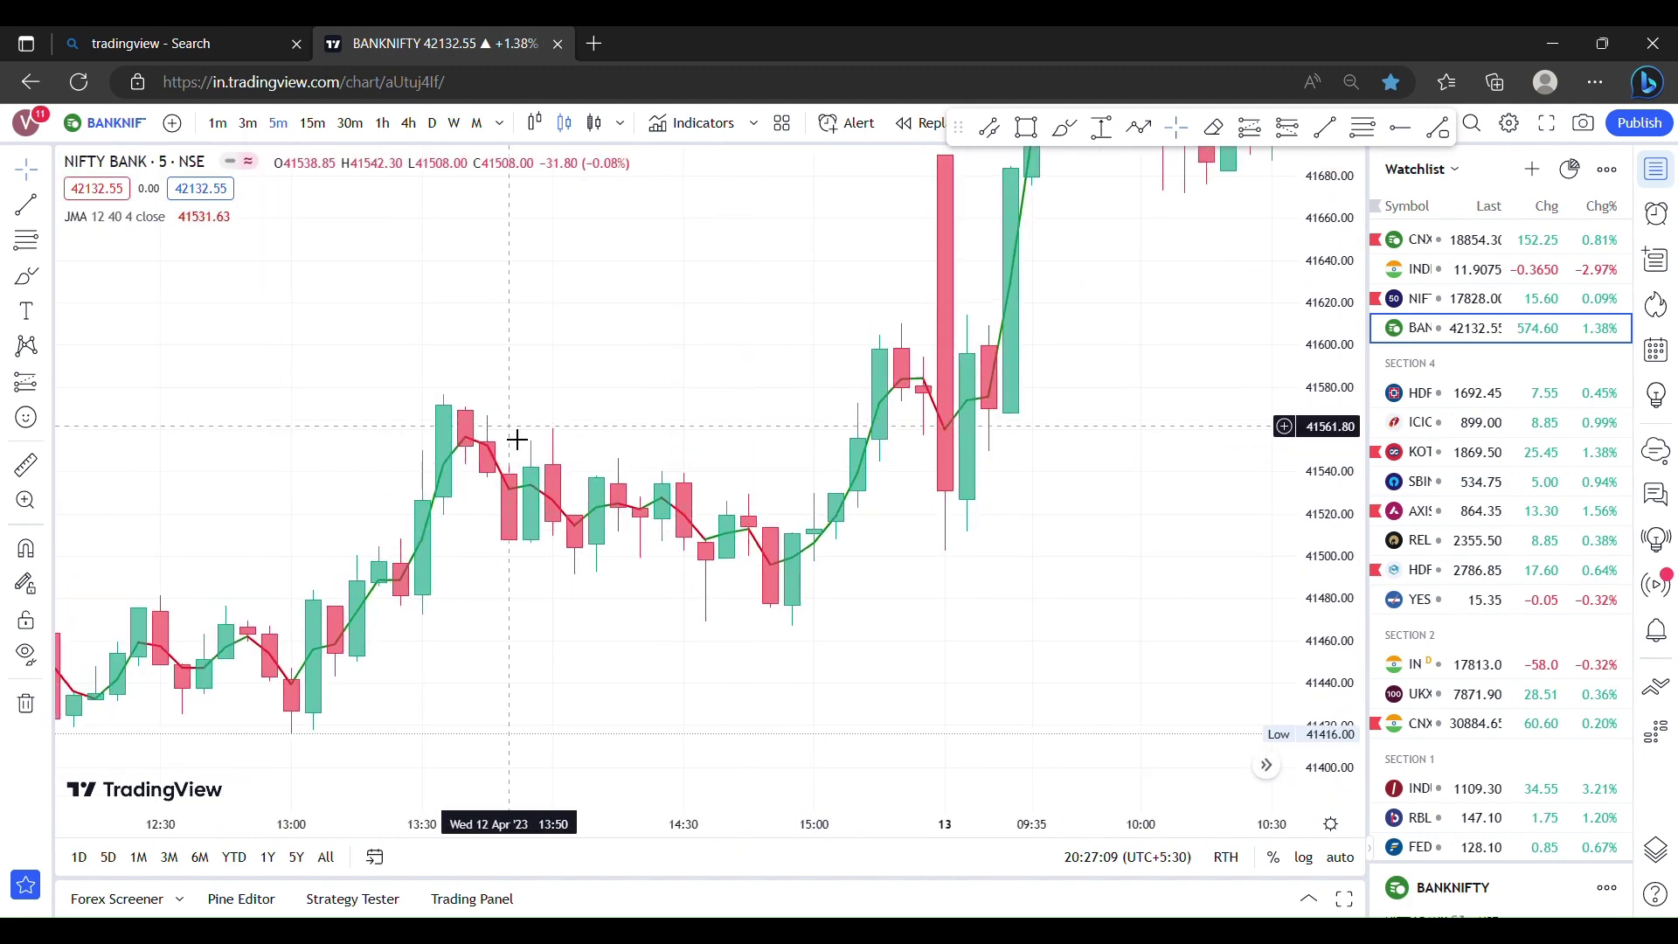
drag(435, 400, 516, 487)
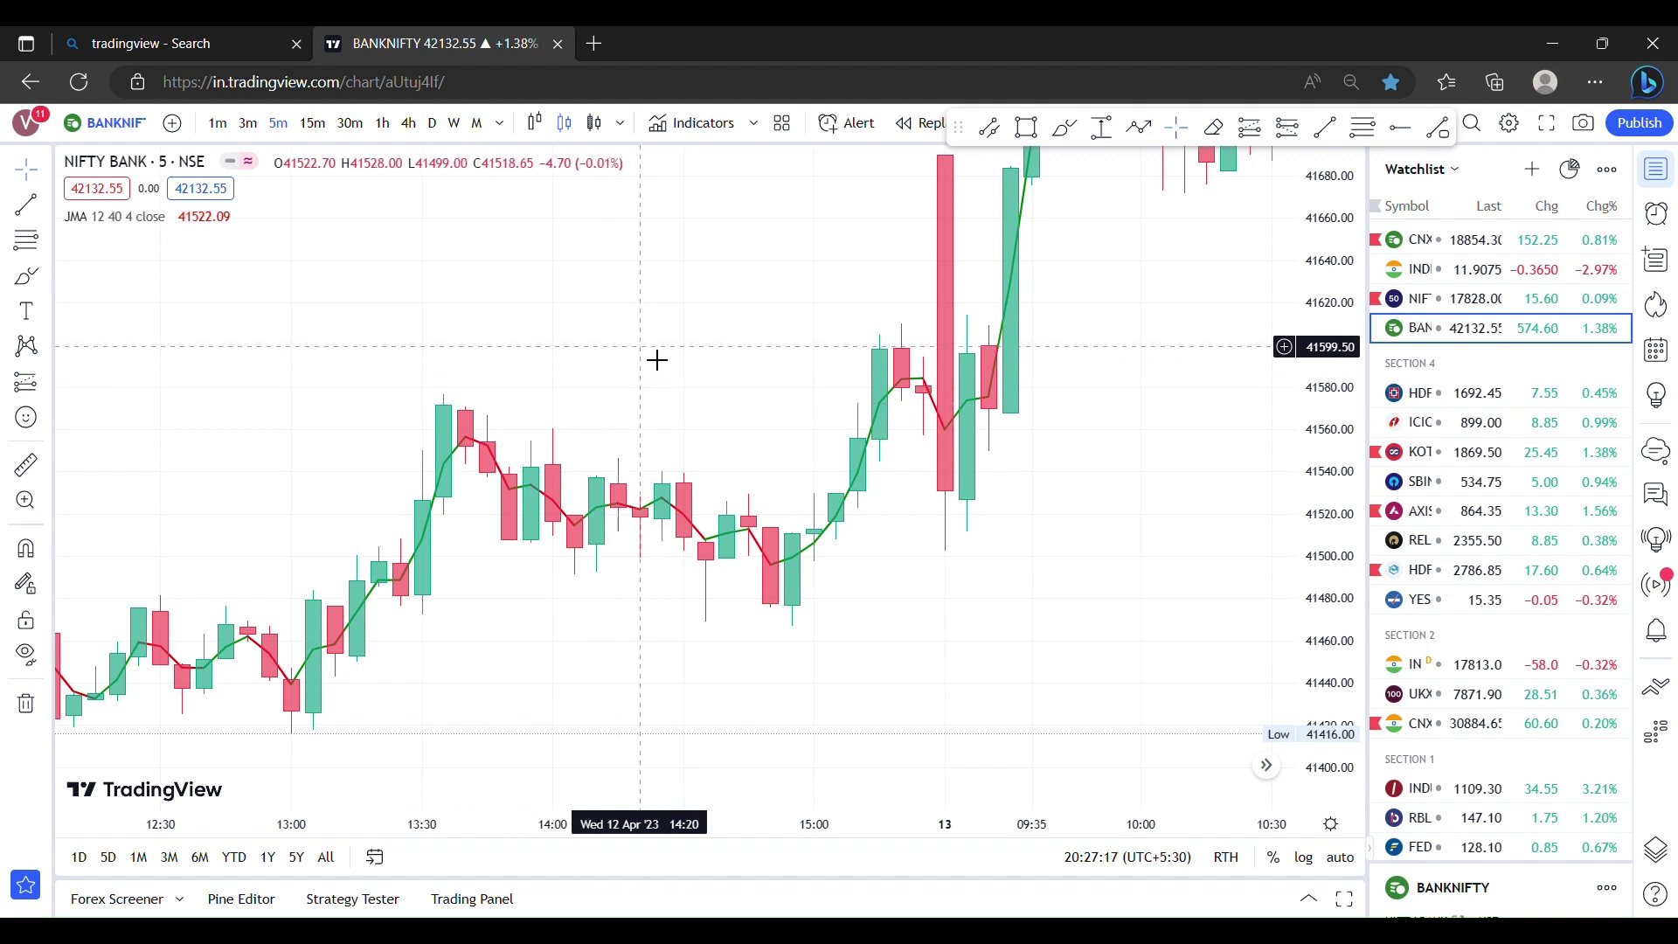
drag(659, 359, 648, 433)
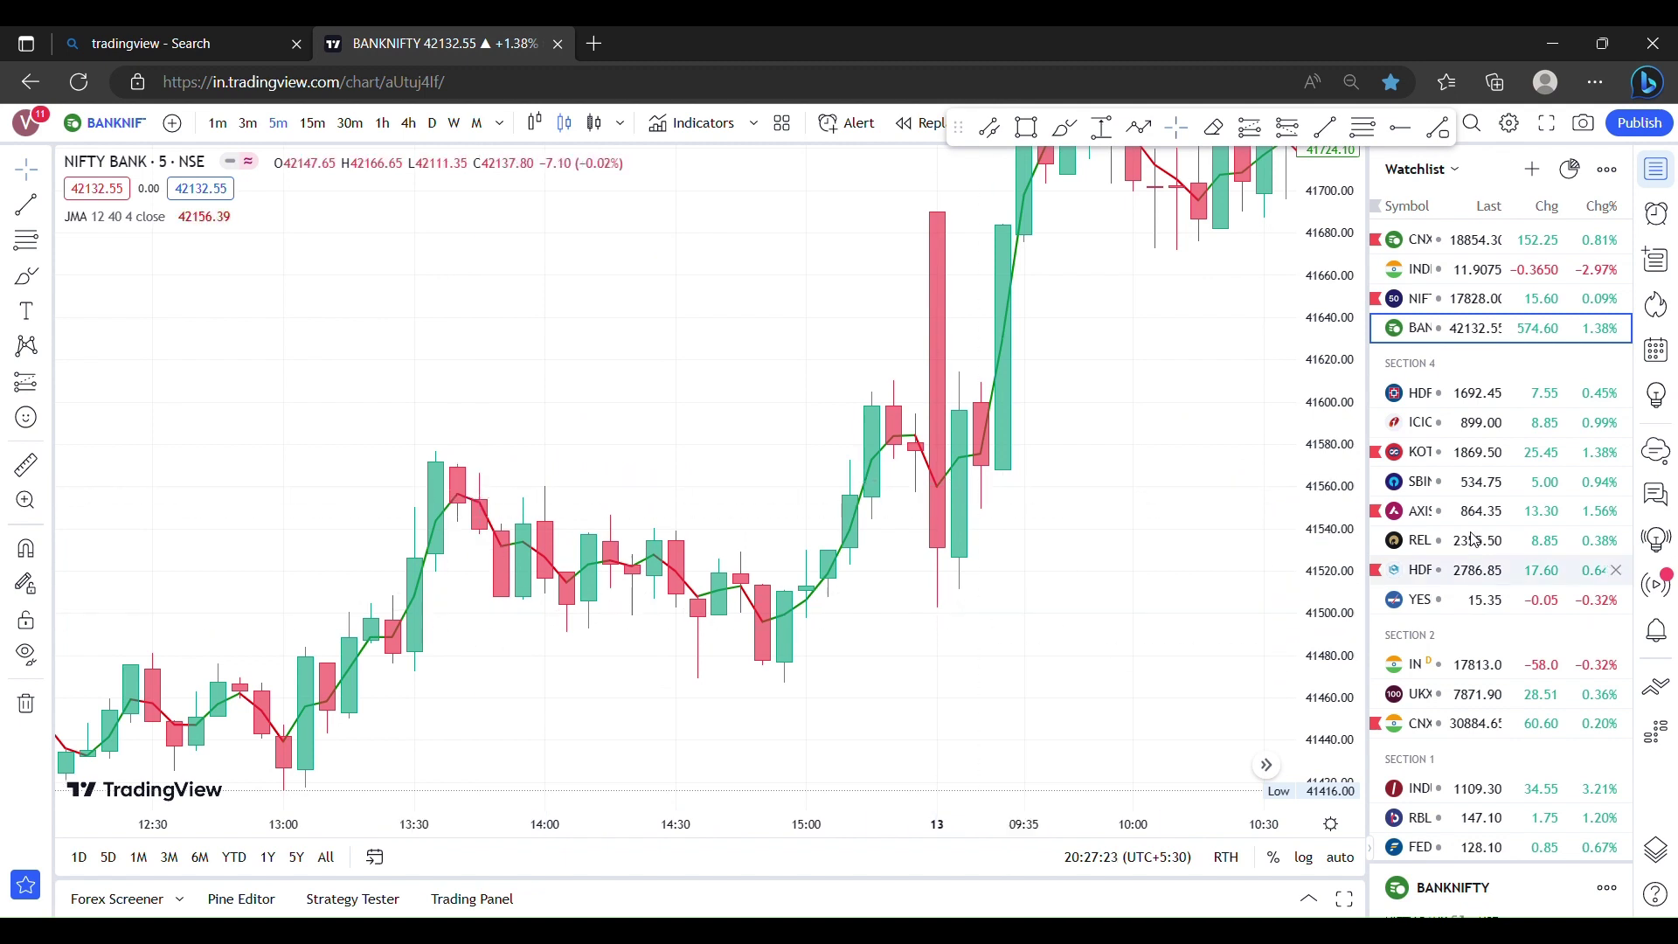
drag(1333, 633, 1332, 544)
drag(1069, 749, 1081, 455)
drag(518, 541, 518, 692)
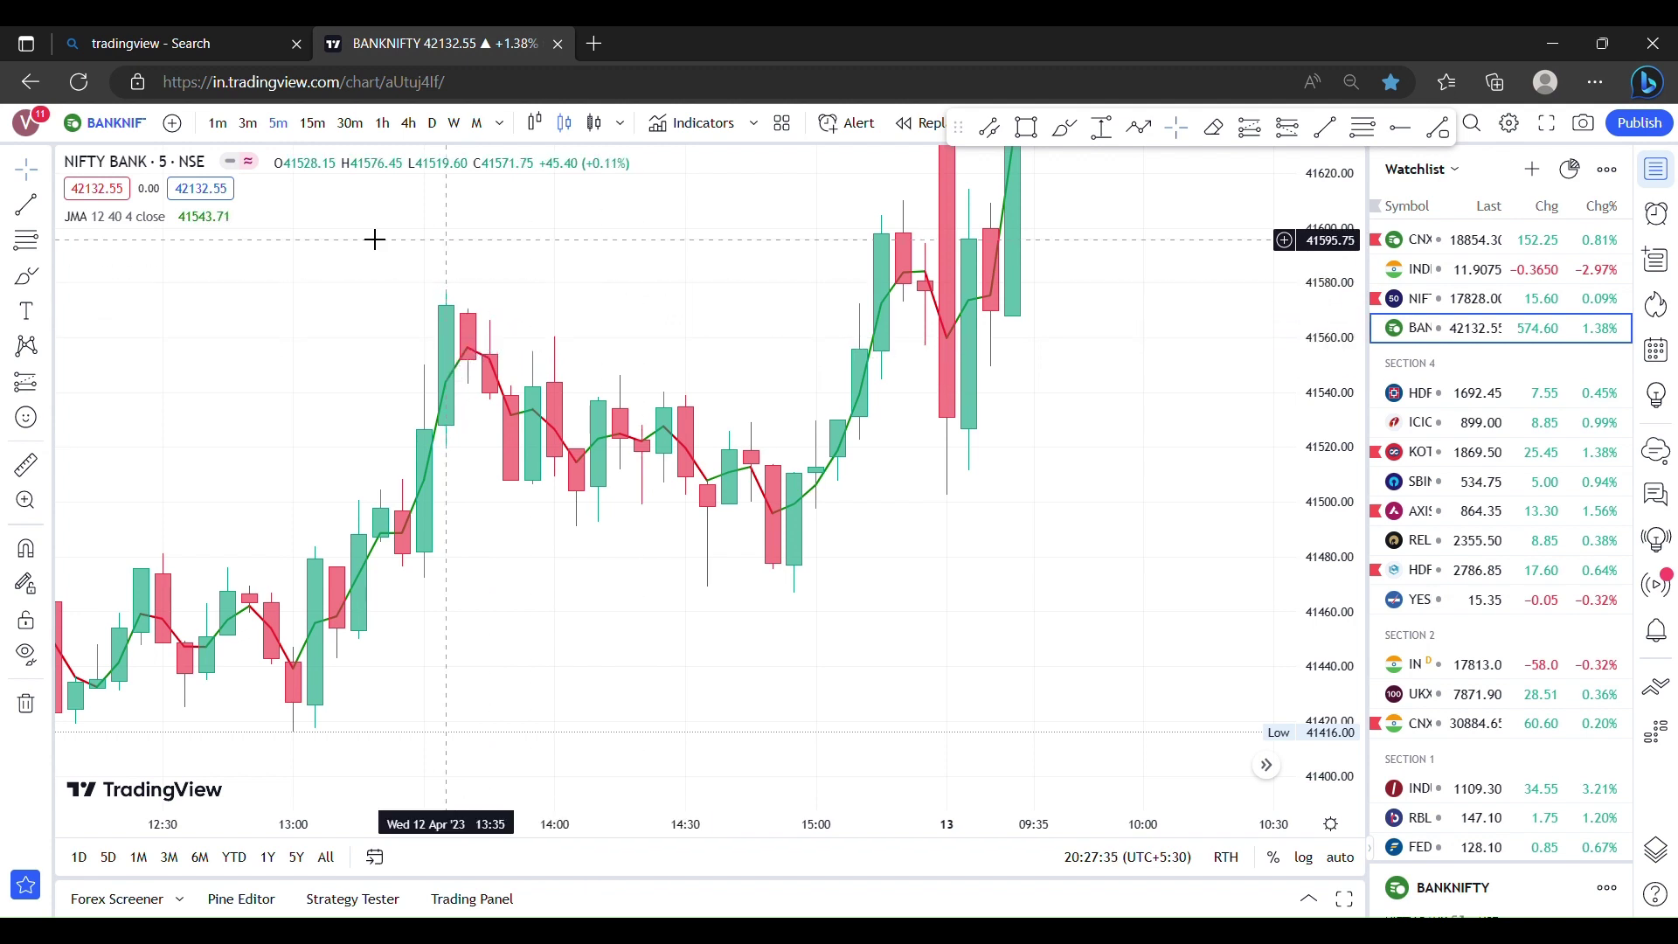
drag(442, 317, 532, 378)
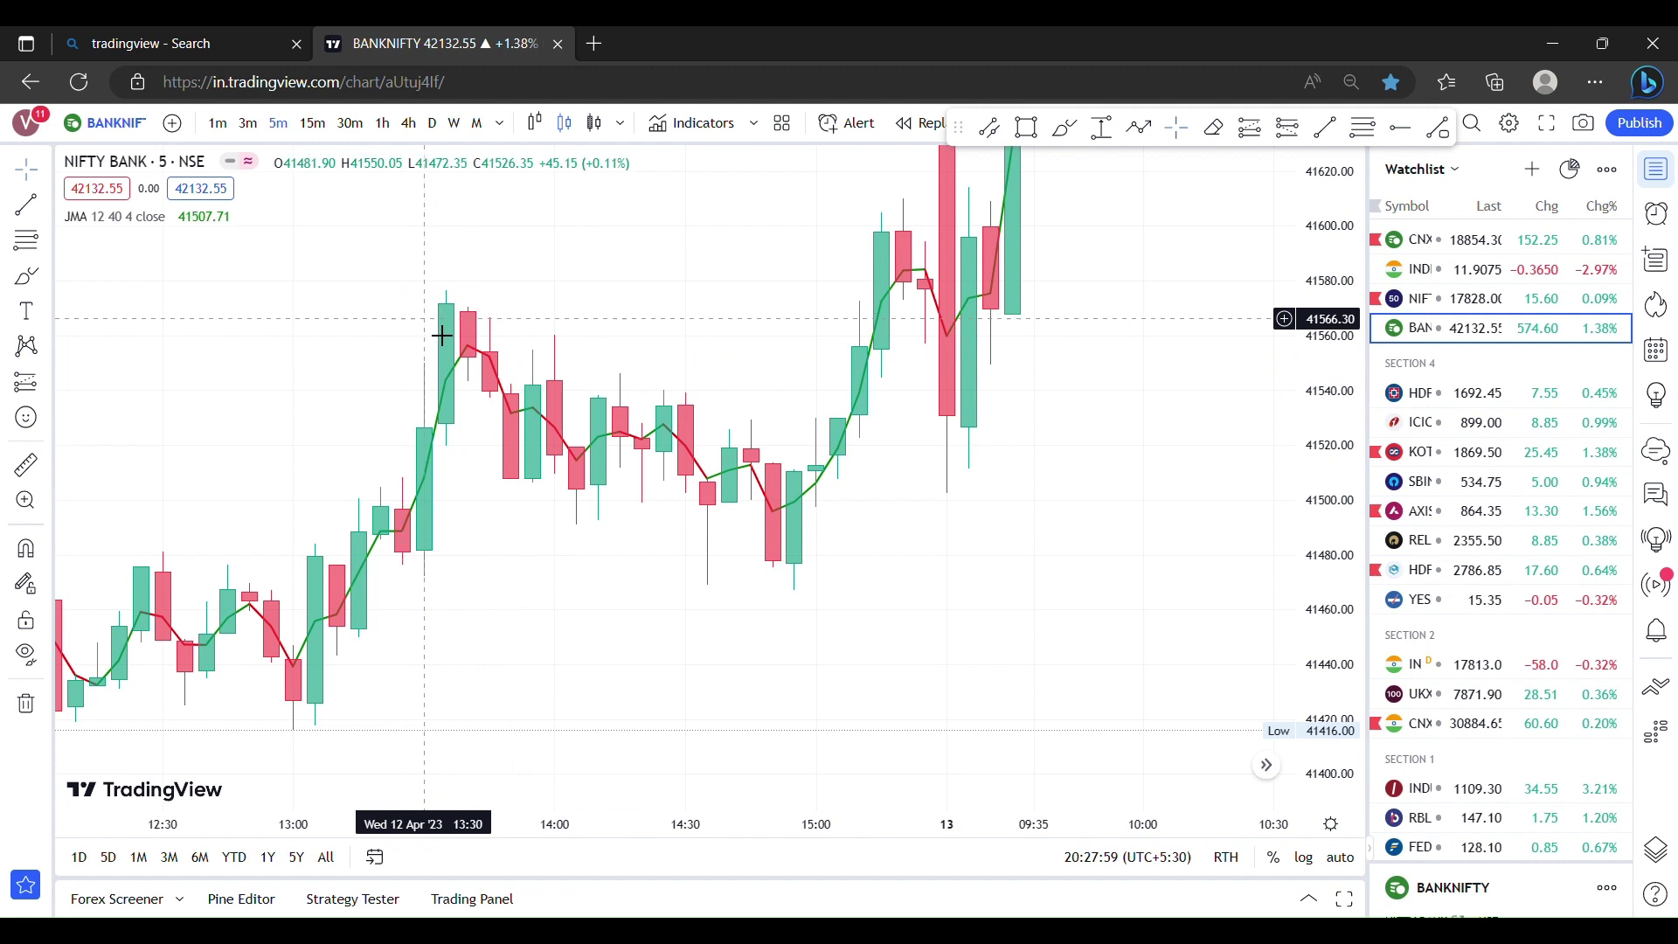
drag(446, 310, 513, 366)
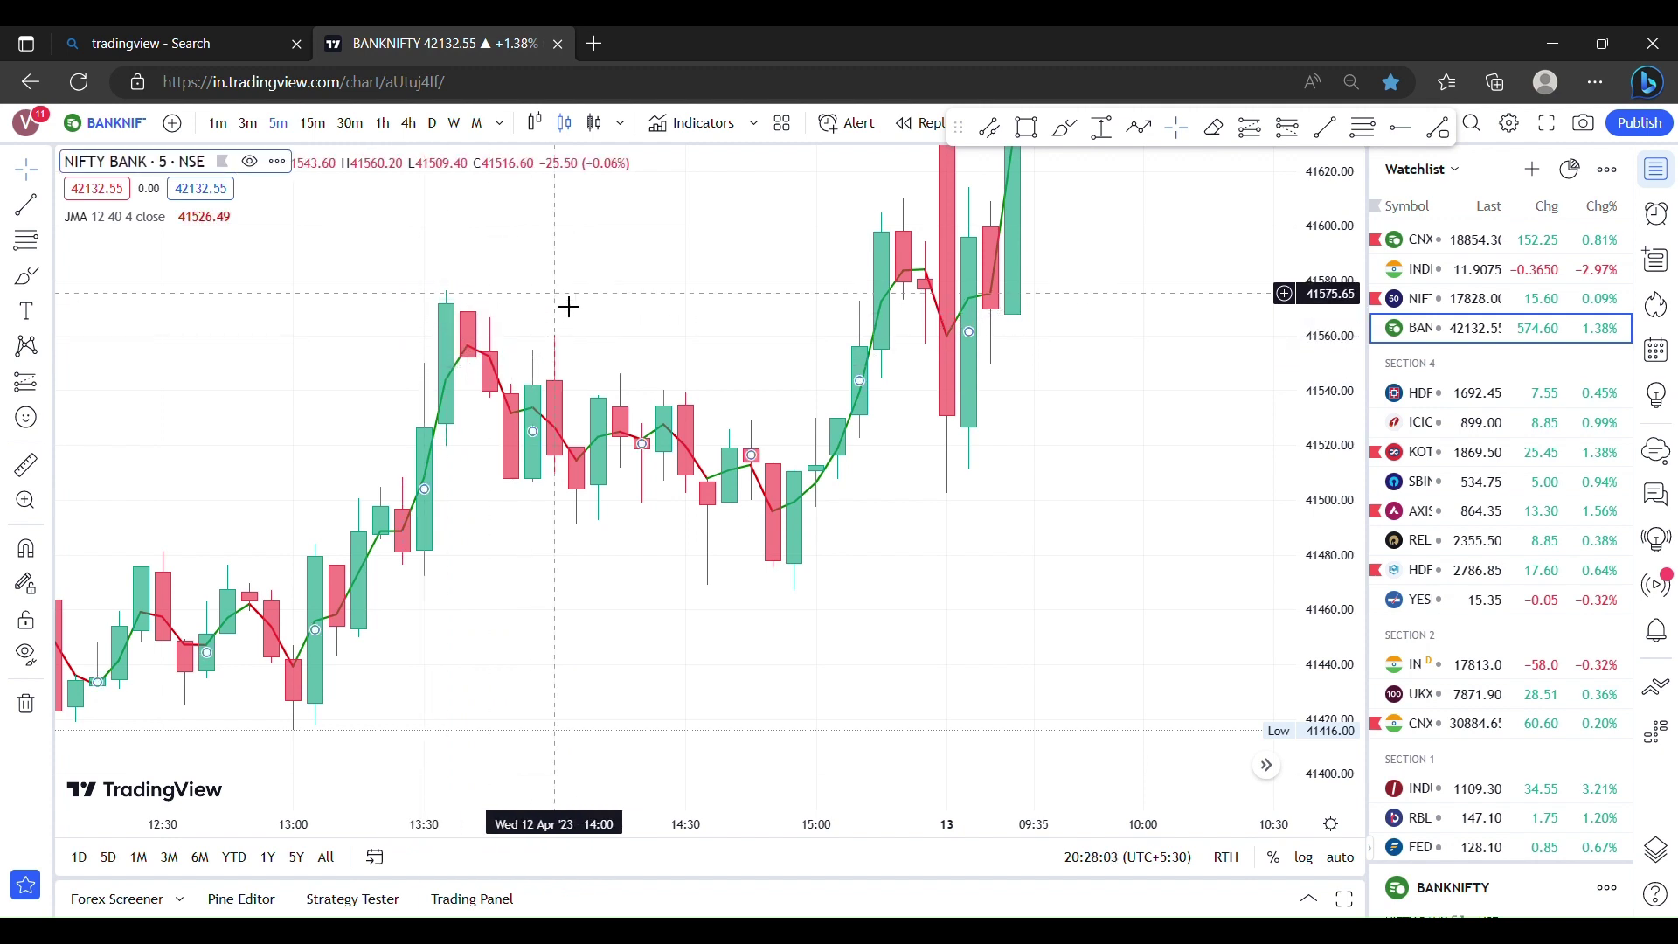
Draw two horizontal rays from the 12 April 13:40 candle, at about 41550.85 near its low and 41573.85 near its high
click(503, 360)
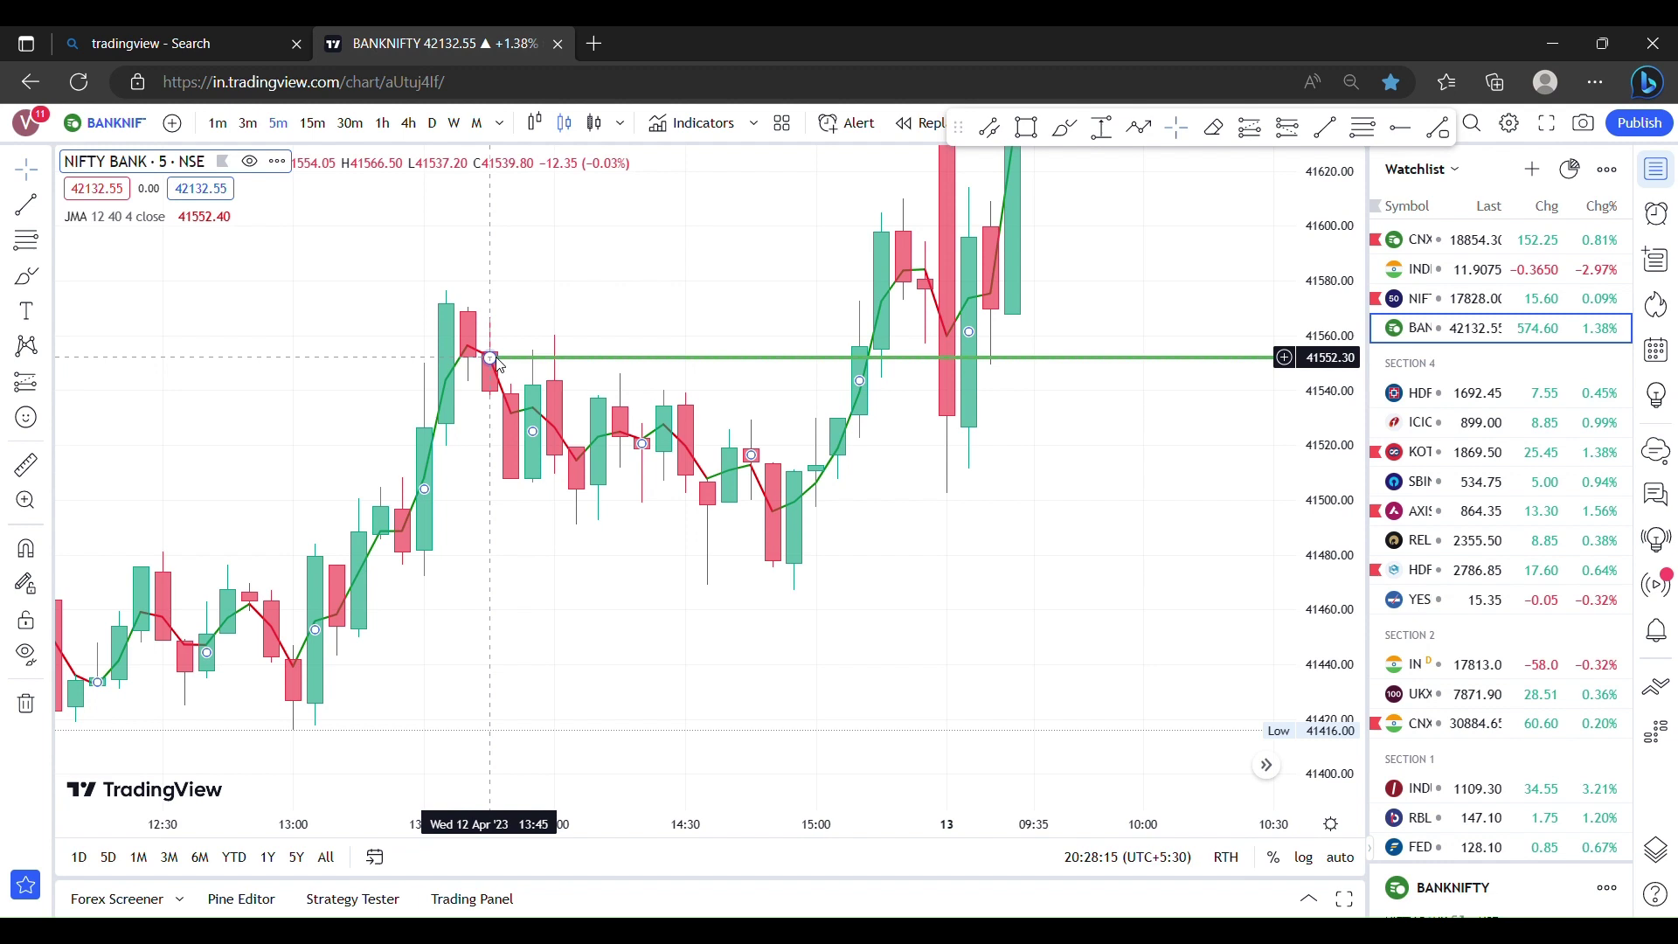
drag(484, 364, 465, 366)
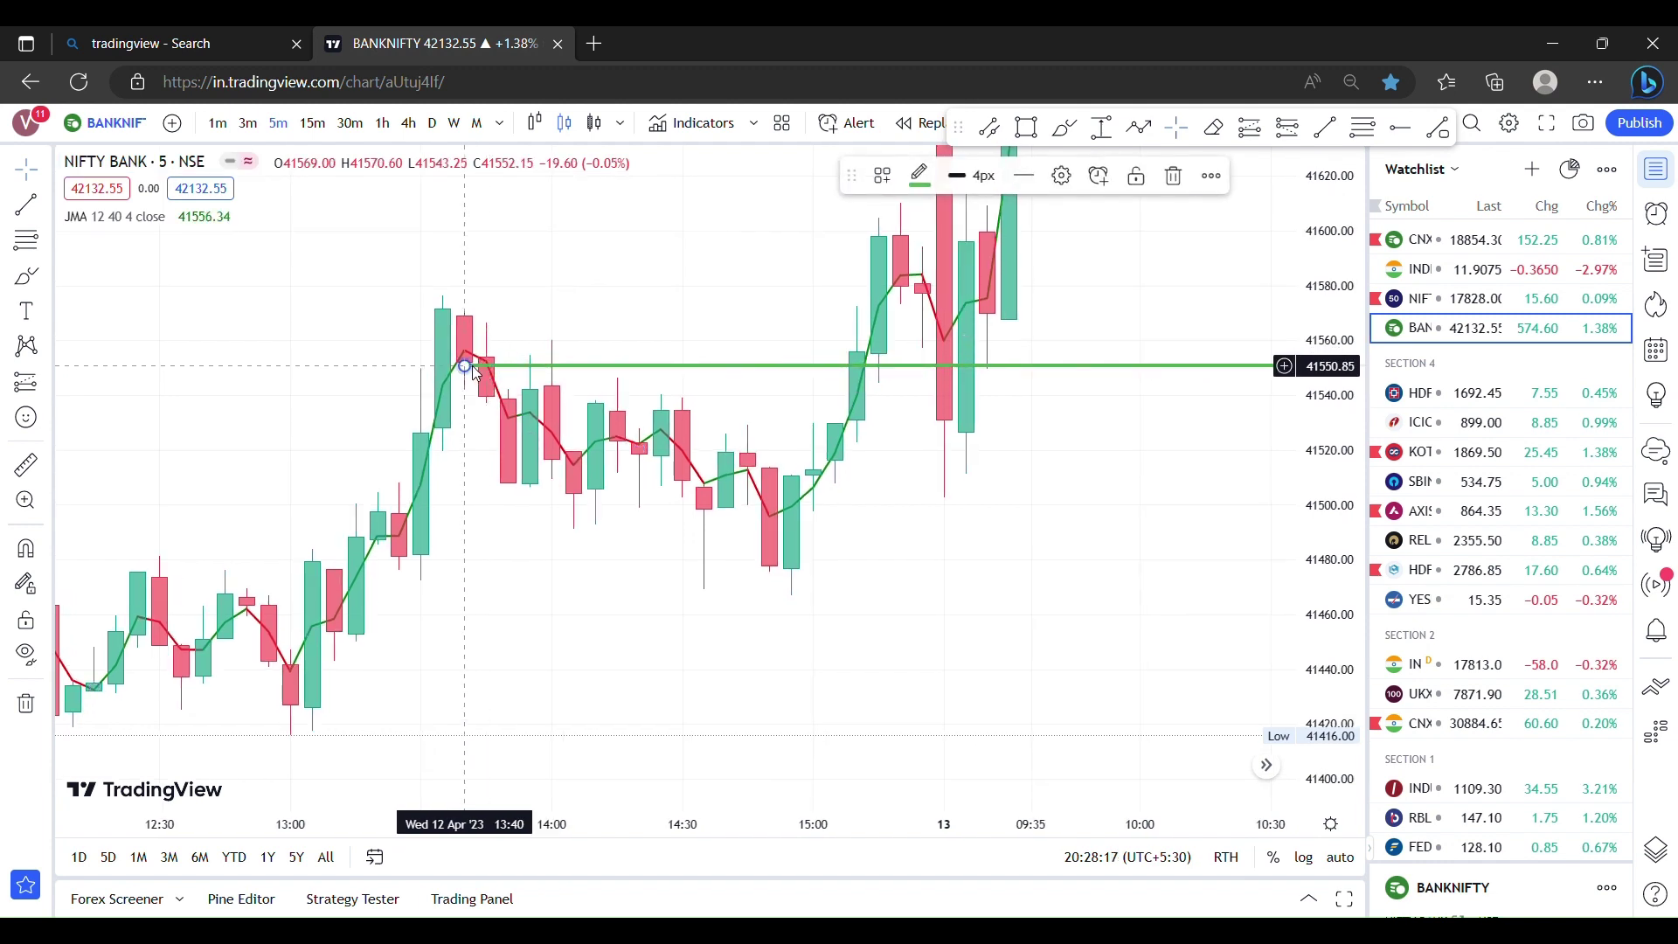
click(465, 303)
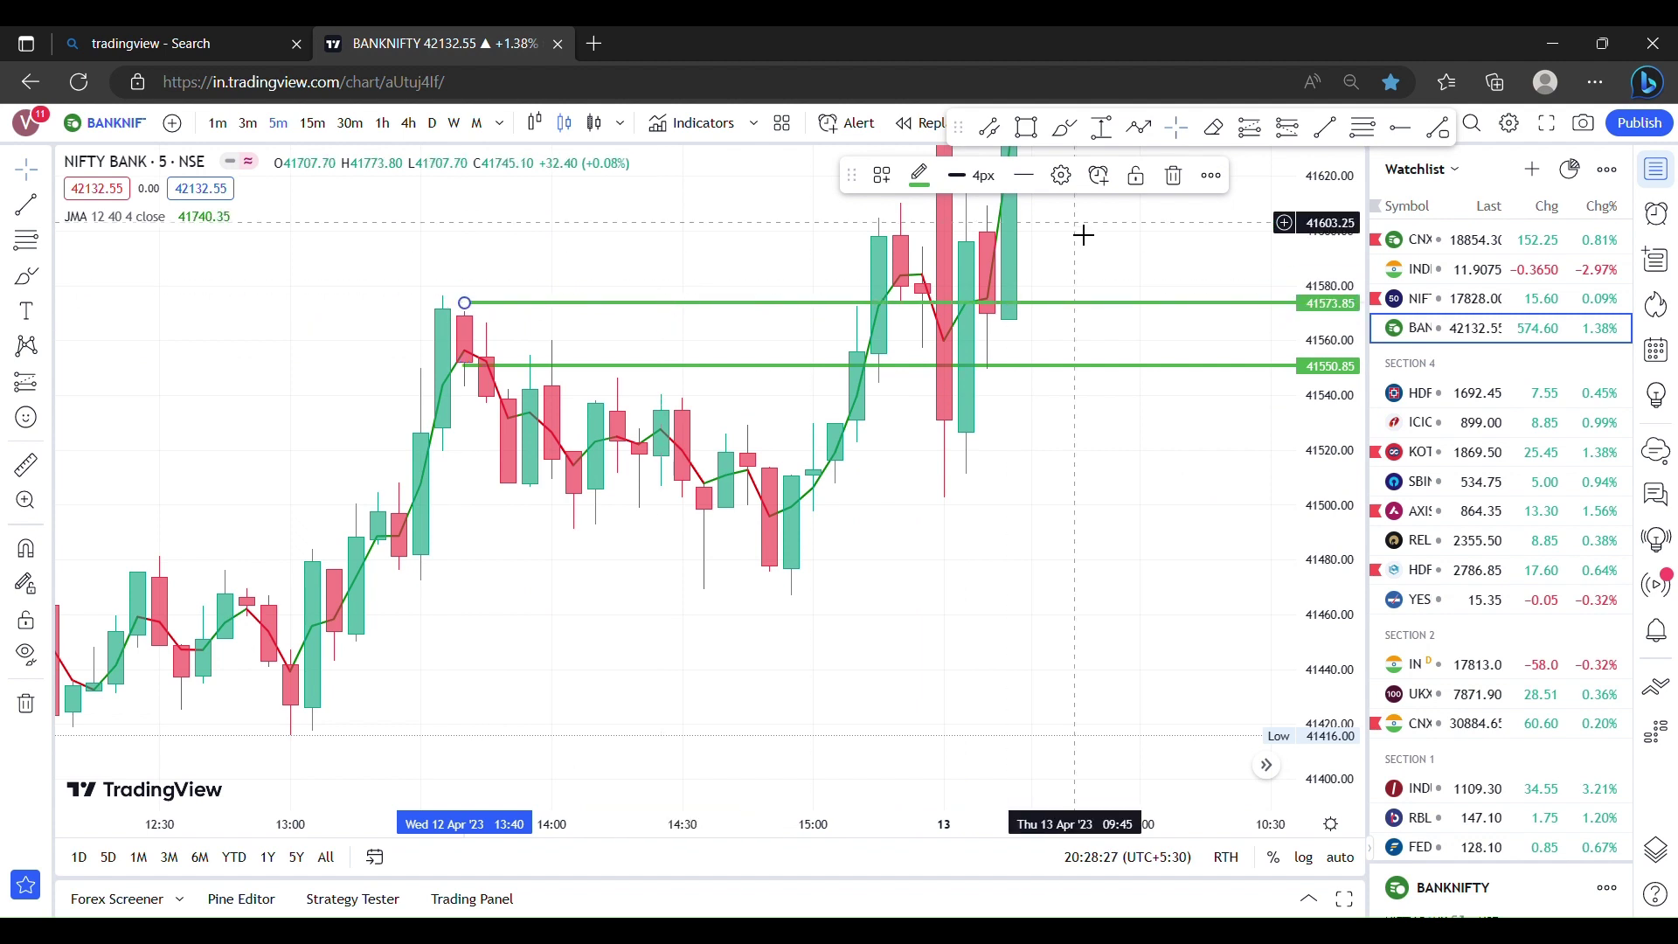
Delete both horizontal rays from the chart
click(1174, 176)
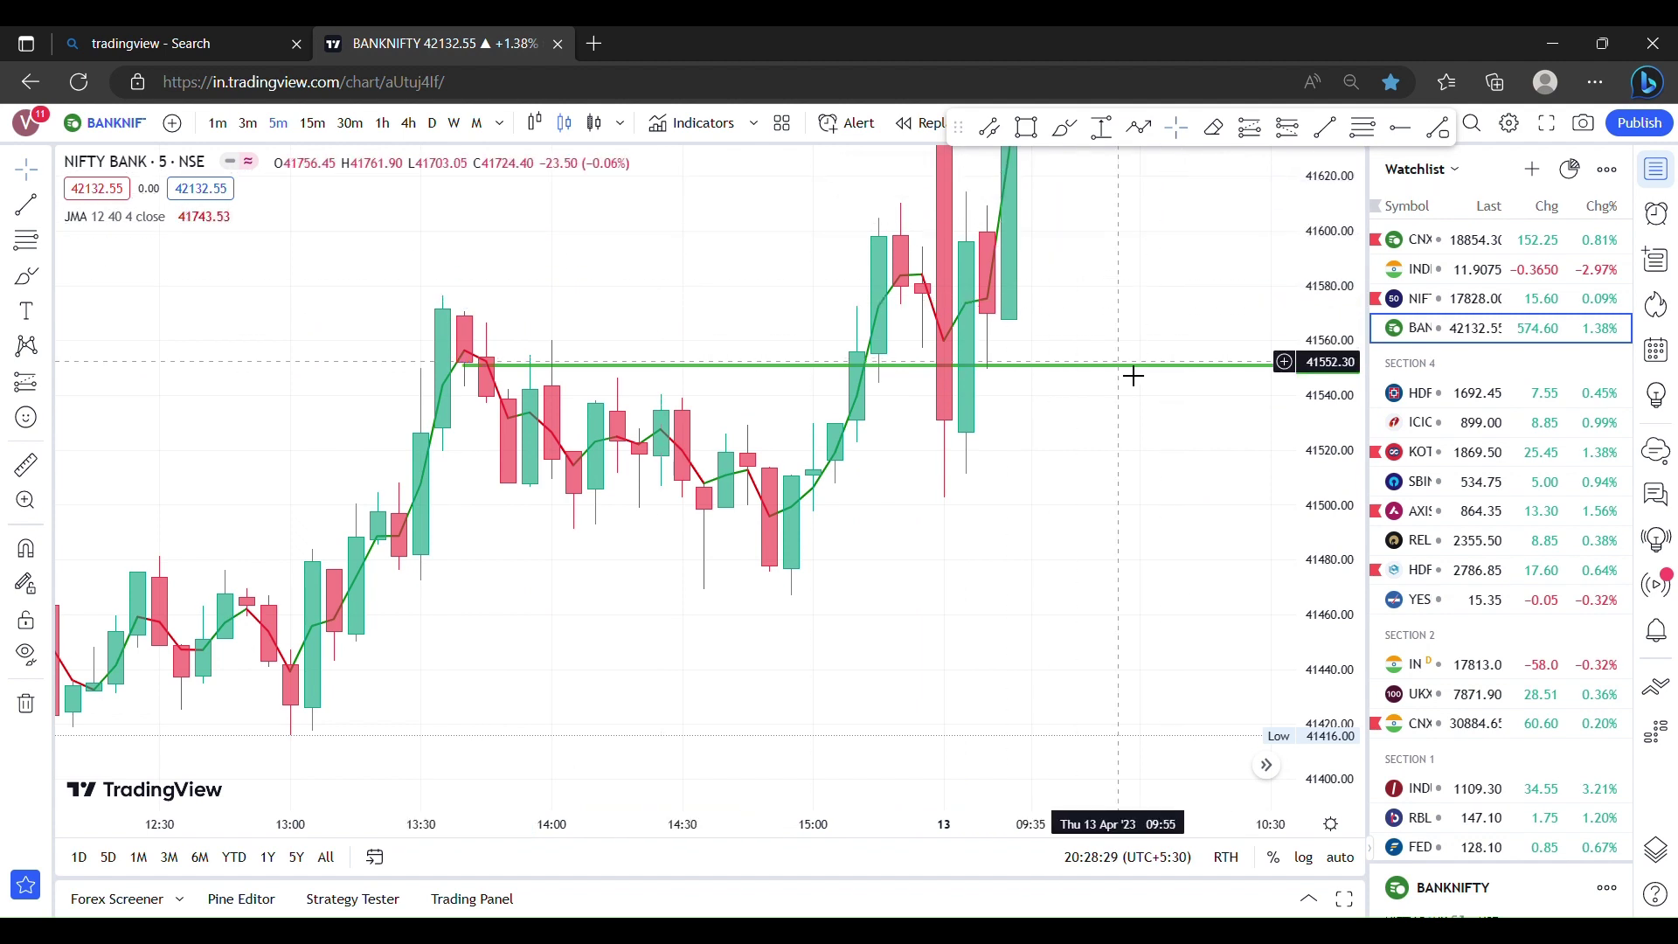
click(1129, 365)
click(1174, 176)
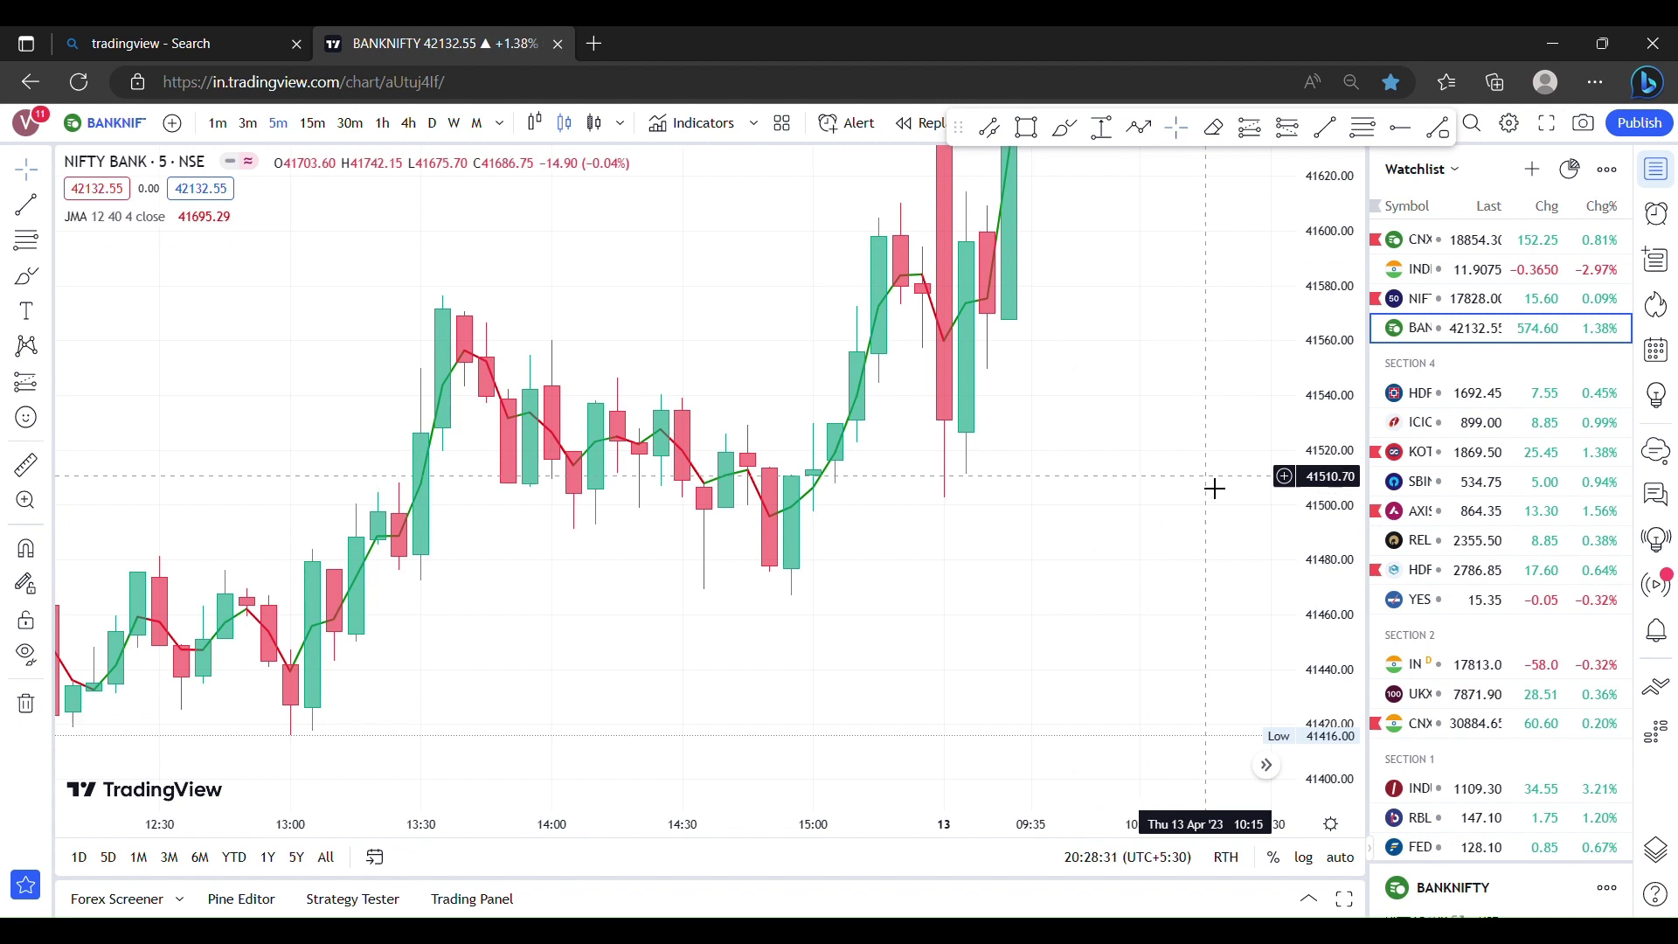
Examine the JMA line's colour changes against the candles from the 12 April 13:40 peak into the 13 April session
drag(1337, 542, 1321, 487)
scroll(1135, 498, down, 3)
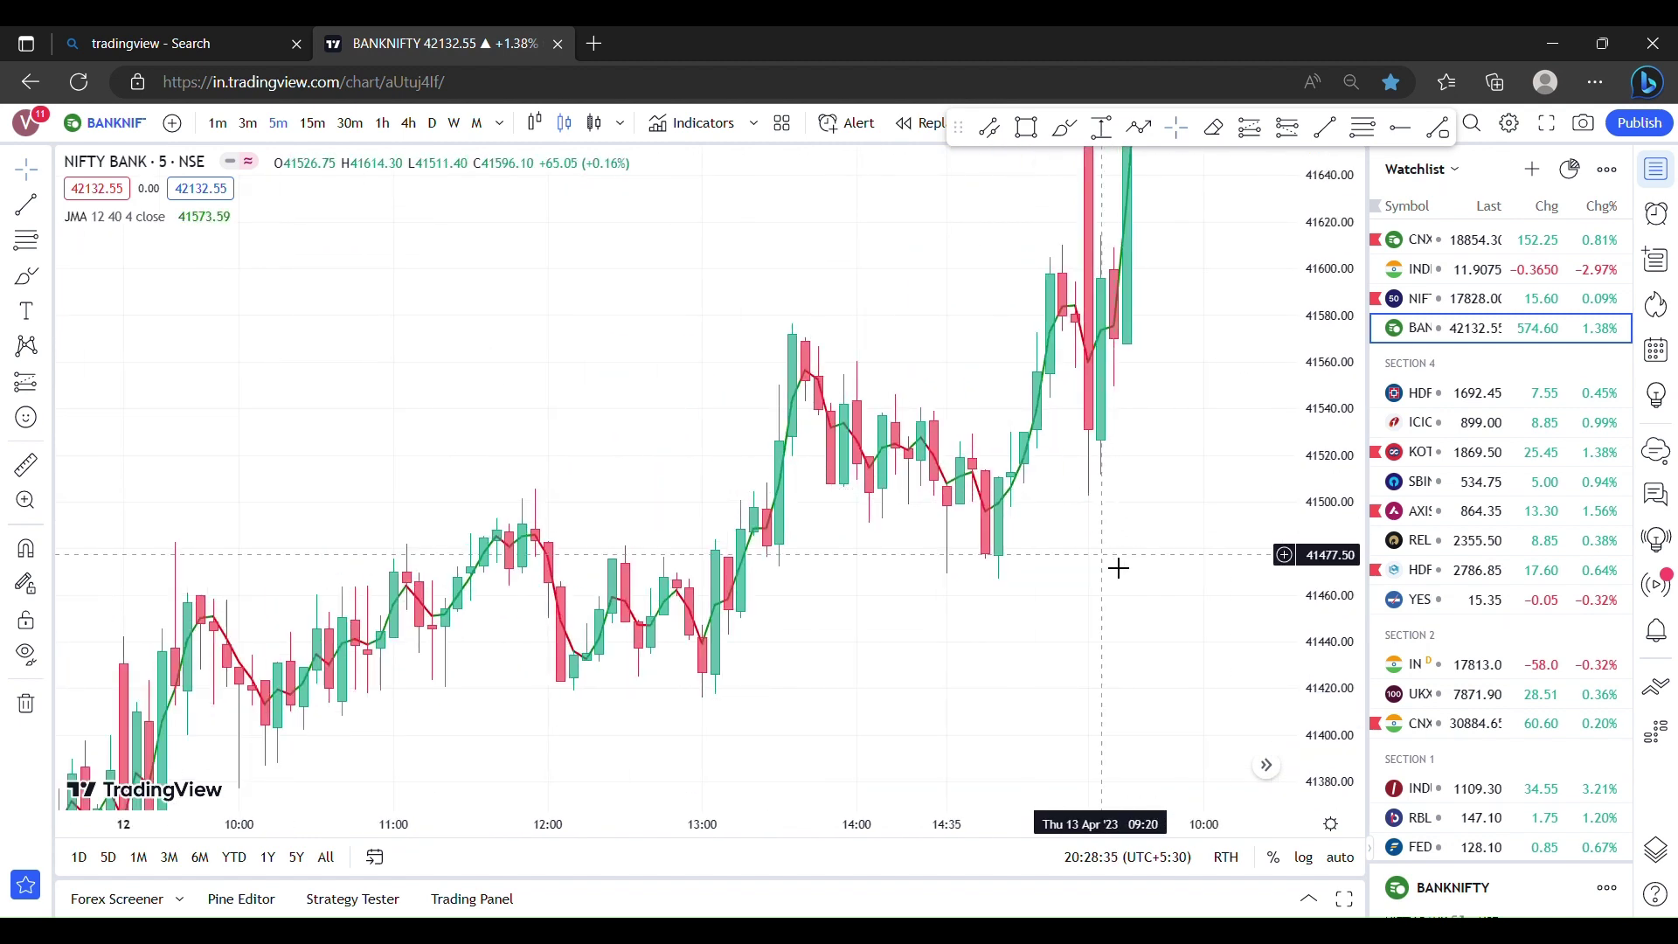
scroll(761, 657, up, 2)
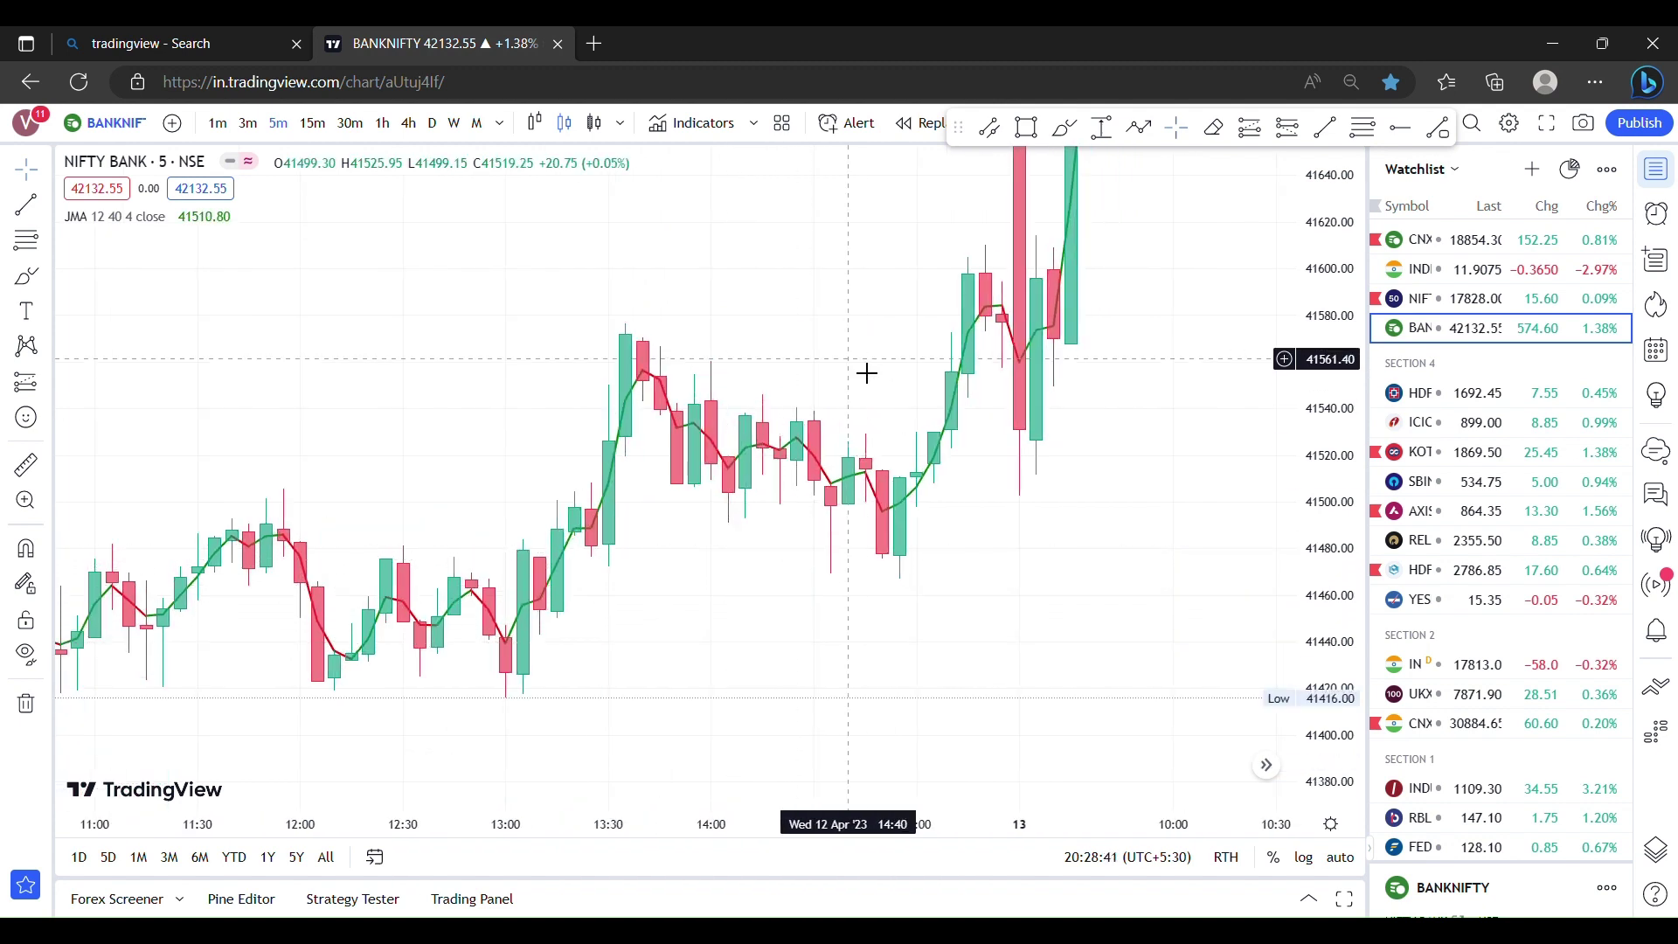
drag(737, 641, 797, 572)
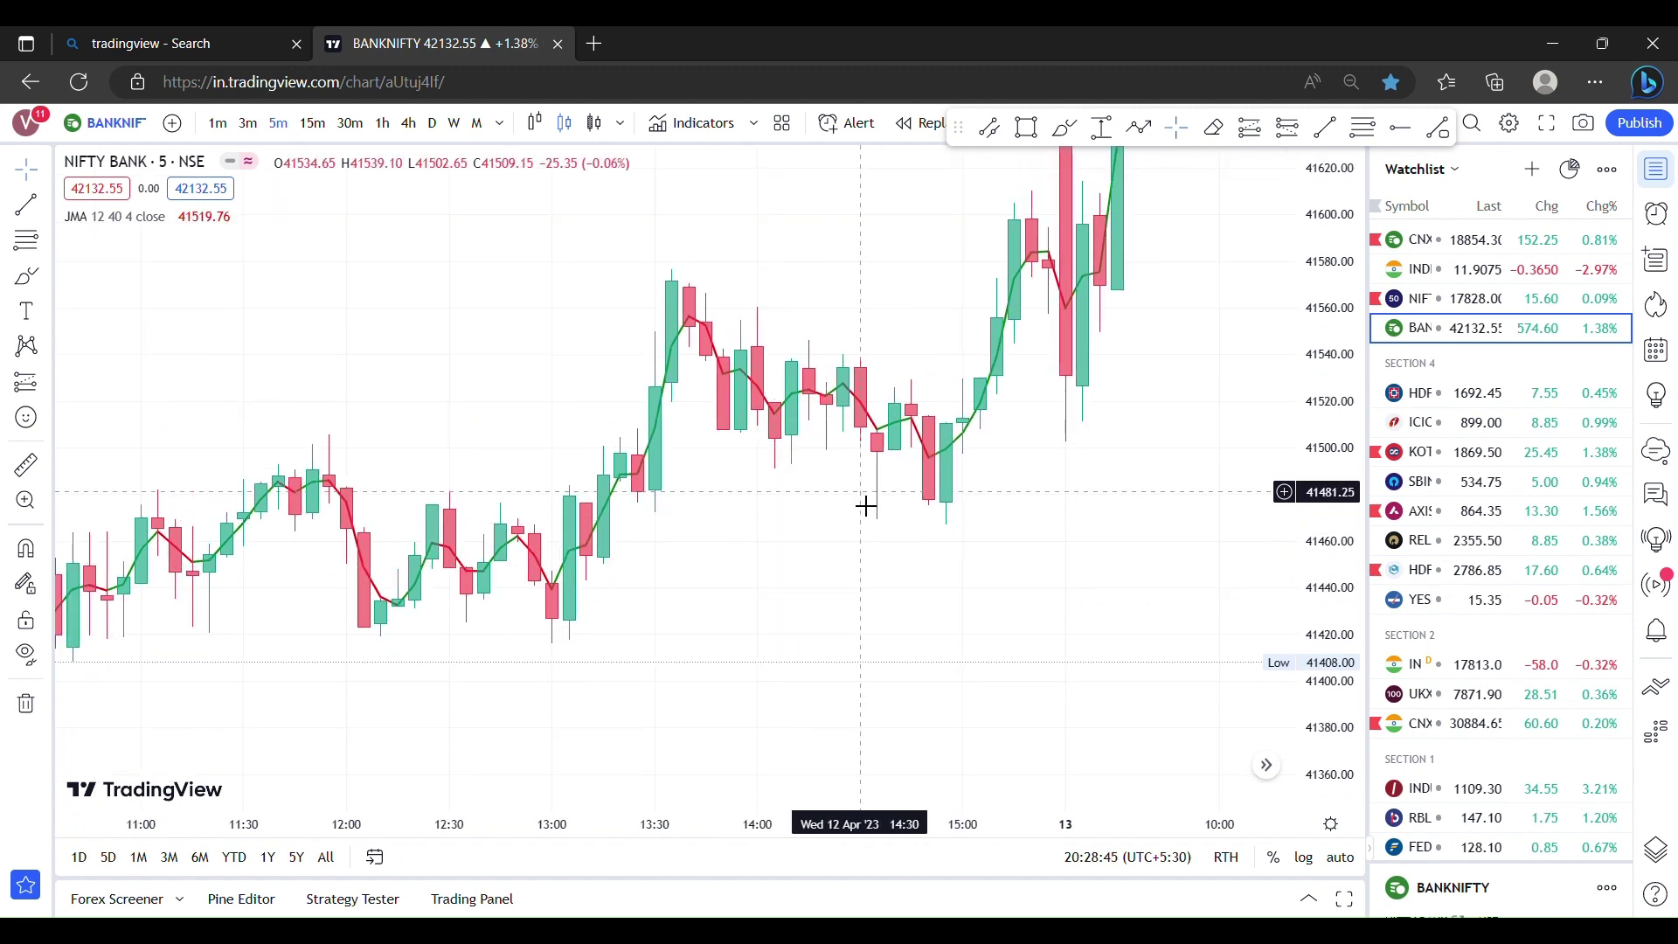
drag(438, 475, 105, 487)
drag(1315, 274, 1341, 619)
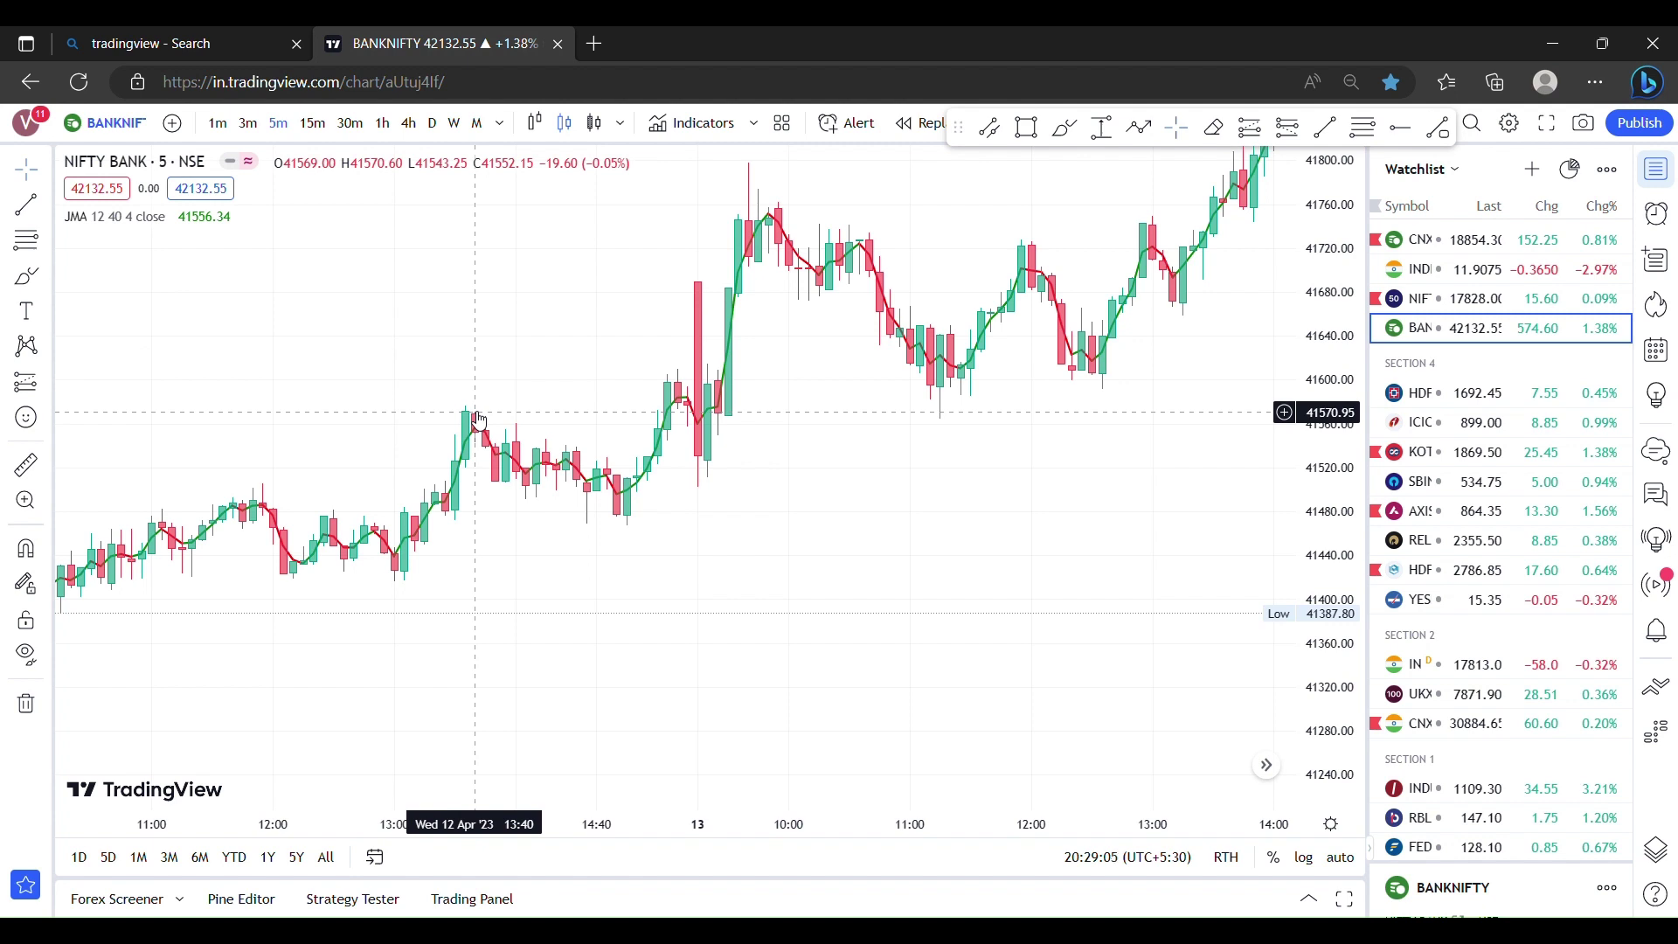
drag(1343, 280, 1335, 395)
drag(1346, 603, 1343, 533)
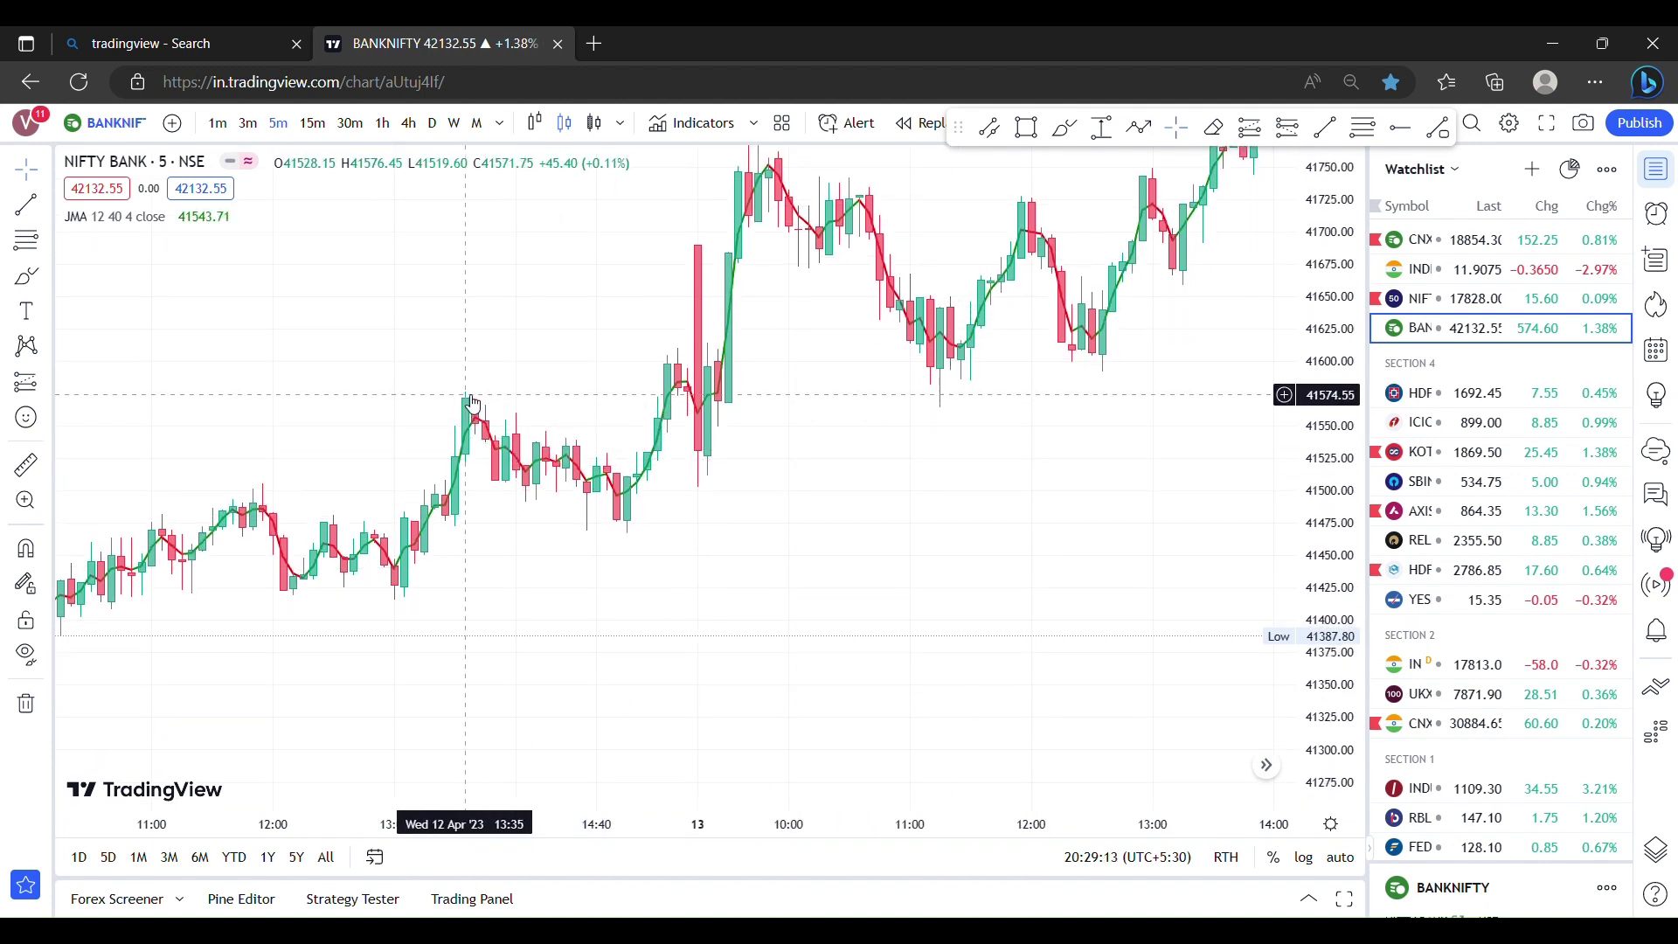
drag(1328, 528, 1328, 479)
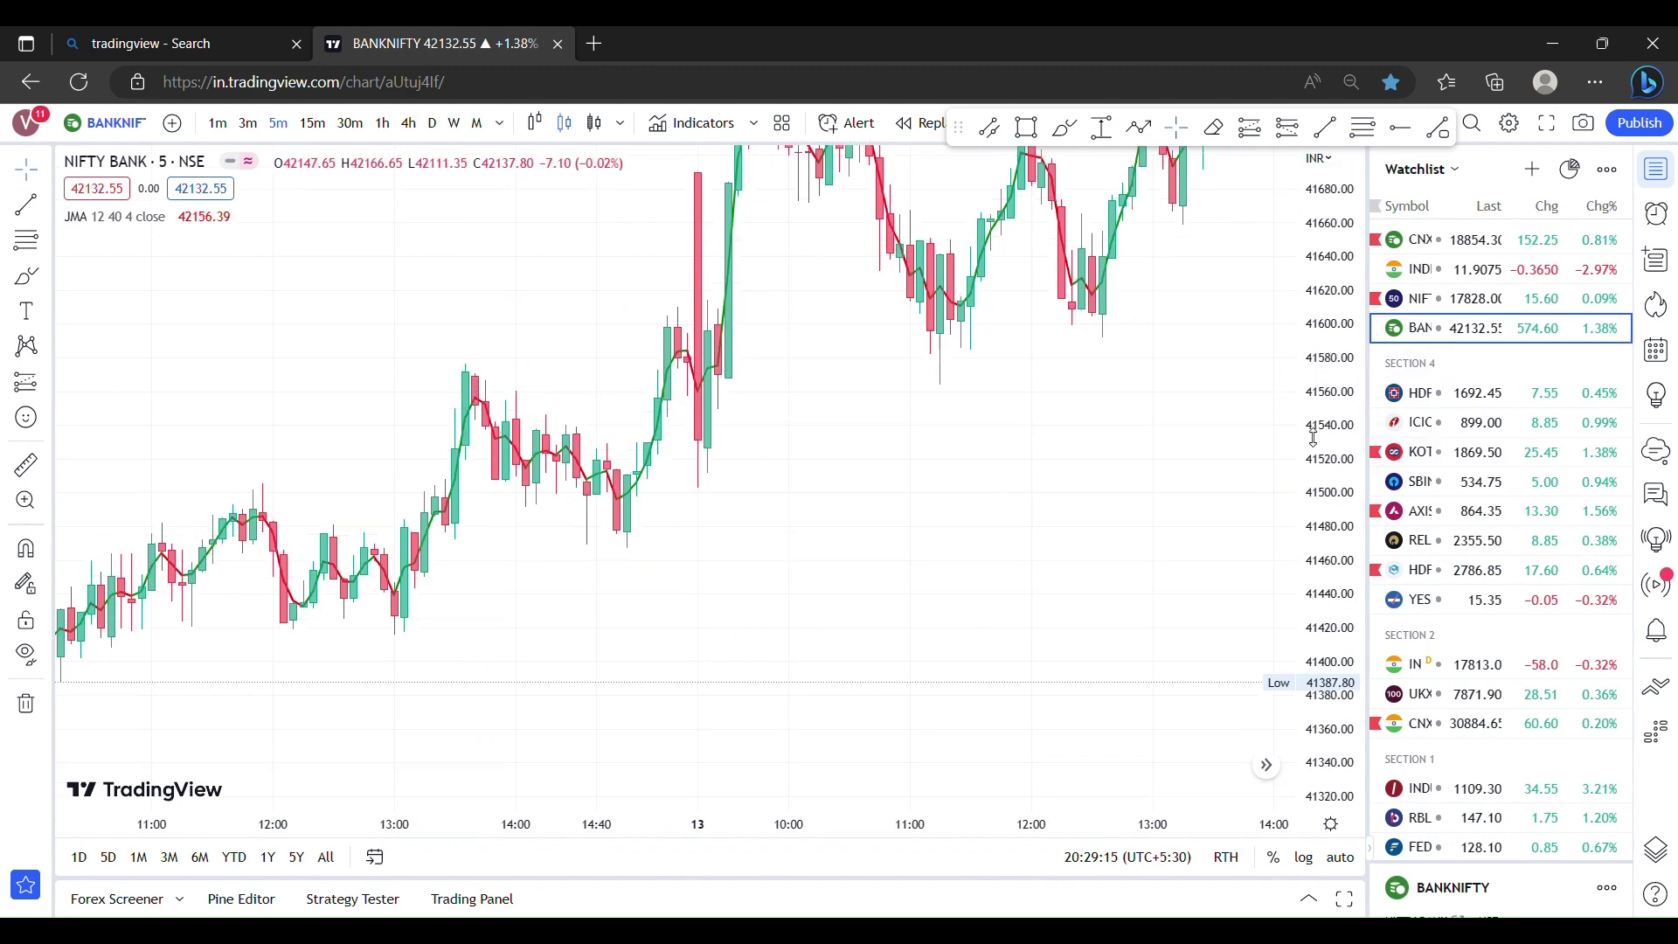
Draw a horizontal ray at about 41617.90 starting from the 13 April 11:25 candle, where the JMA line turns green
scroll(1005, 547, up, 3)
drag(652, 588, 601, 736)
drag(581, 507, 568, 619)
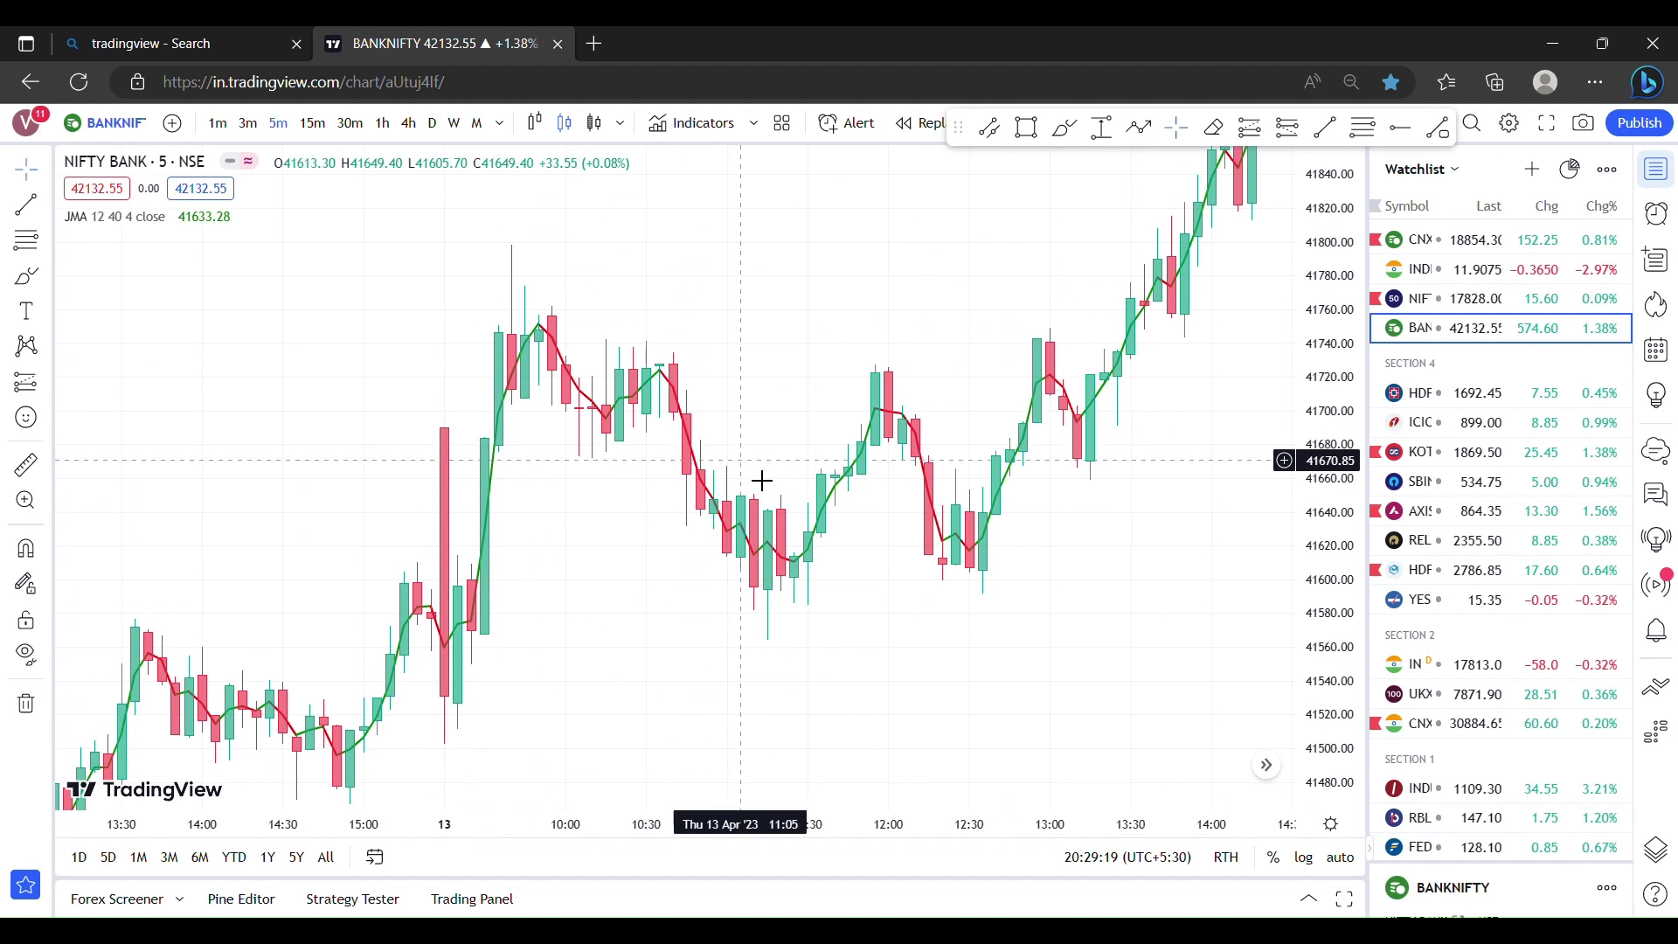
drag(1330, 603, 1336, 548)
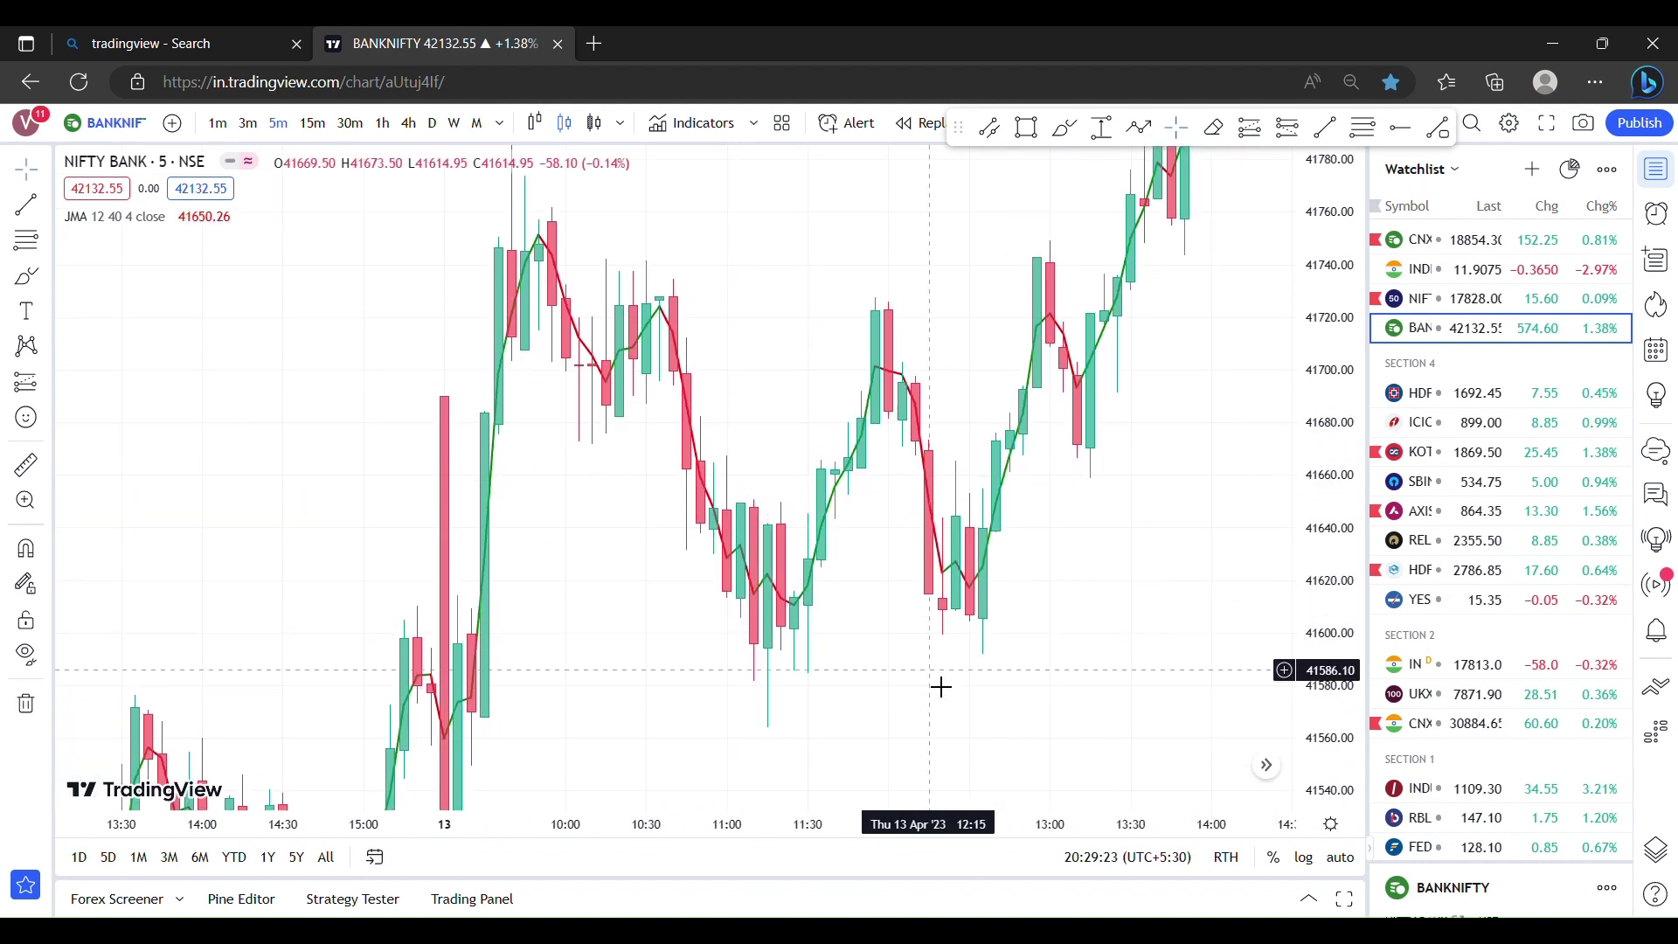
scroll(871, 647, up, 2)
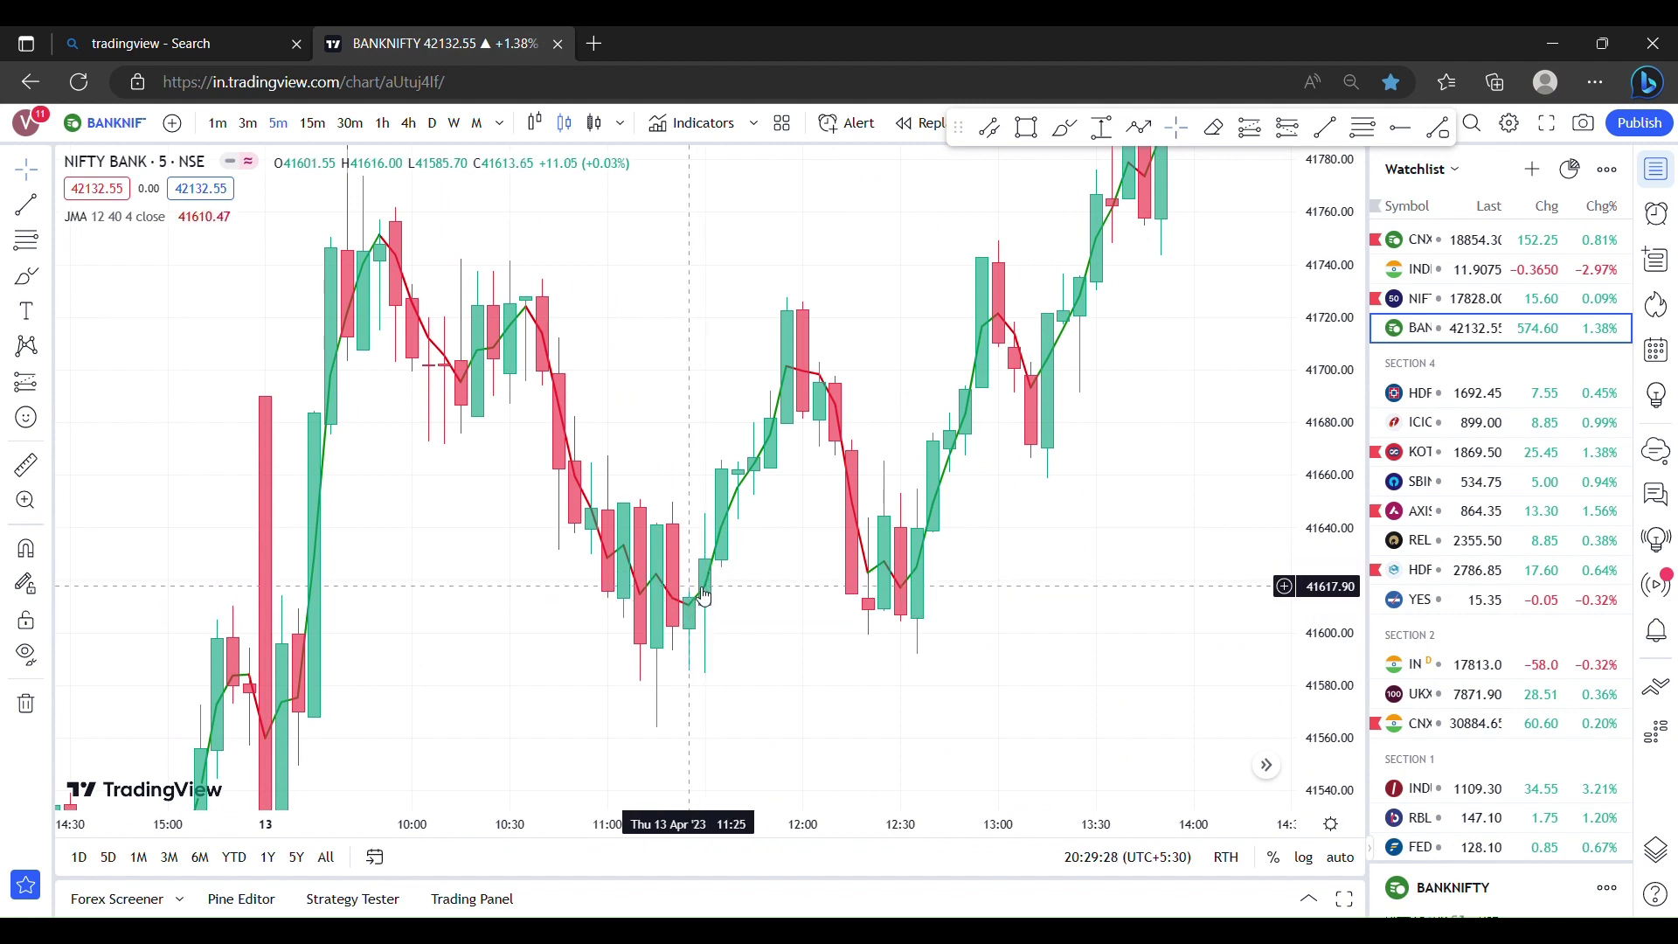
key(alt+j)
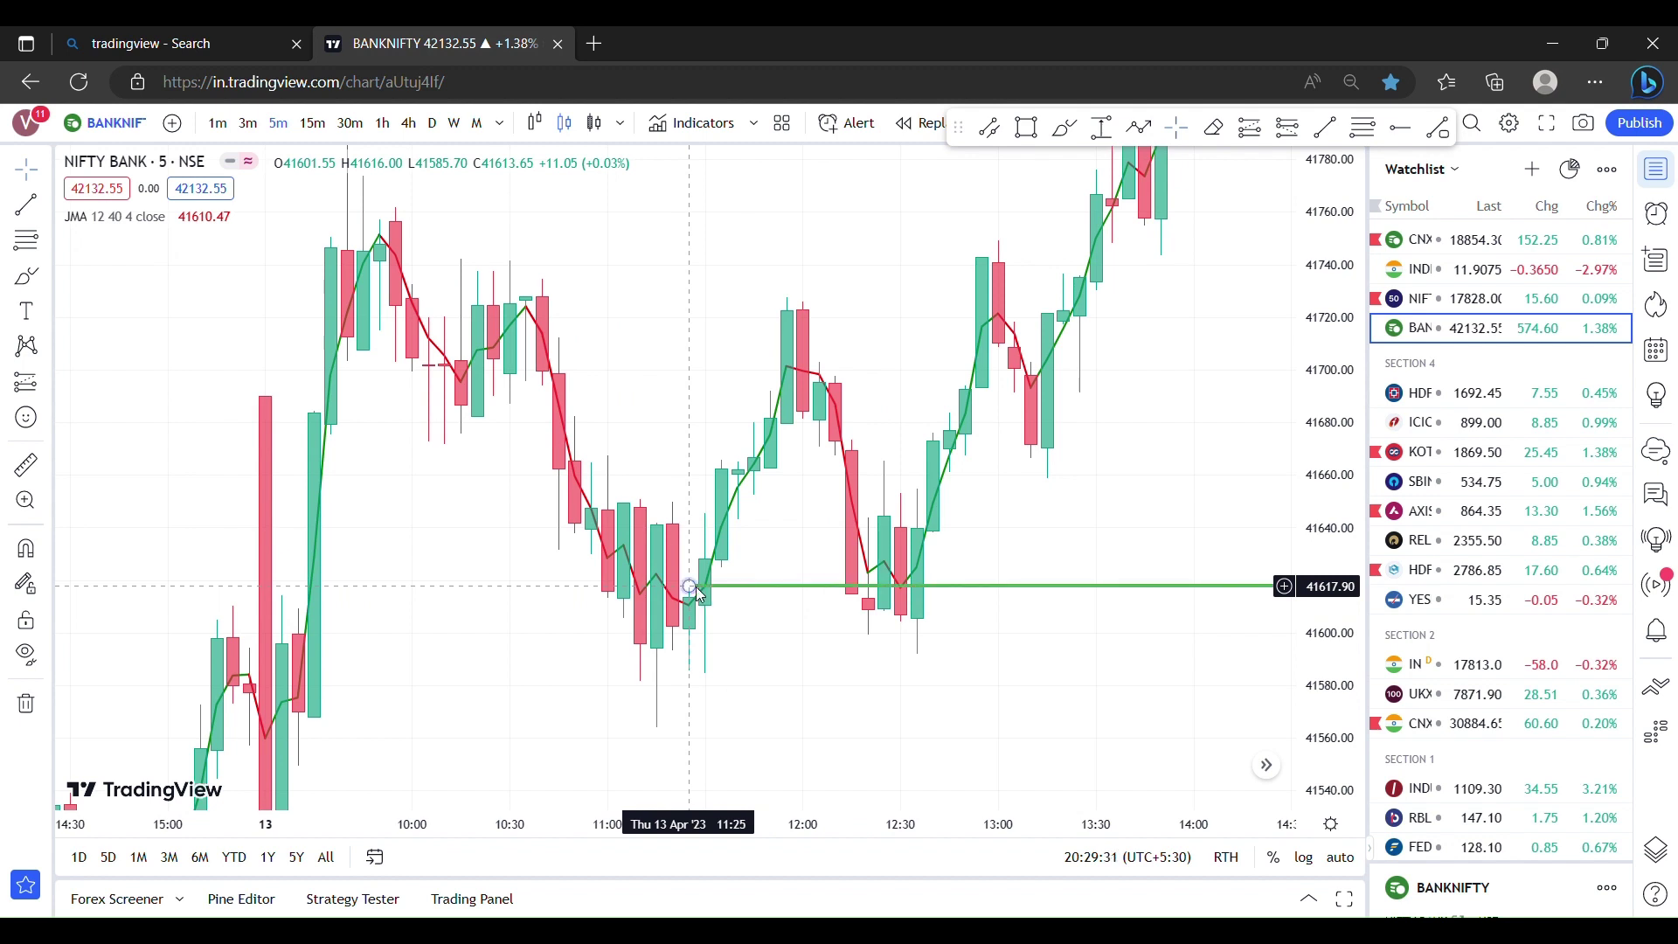
double_click(701, 588)
click(731, 724)
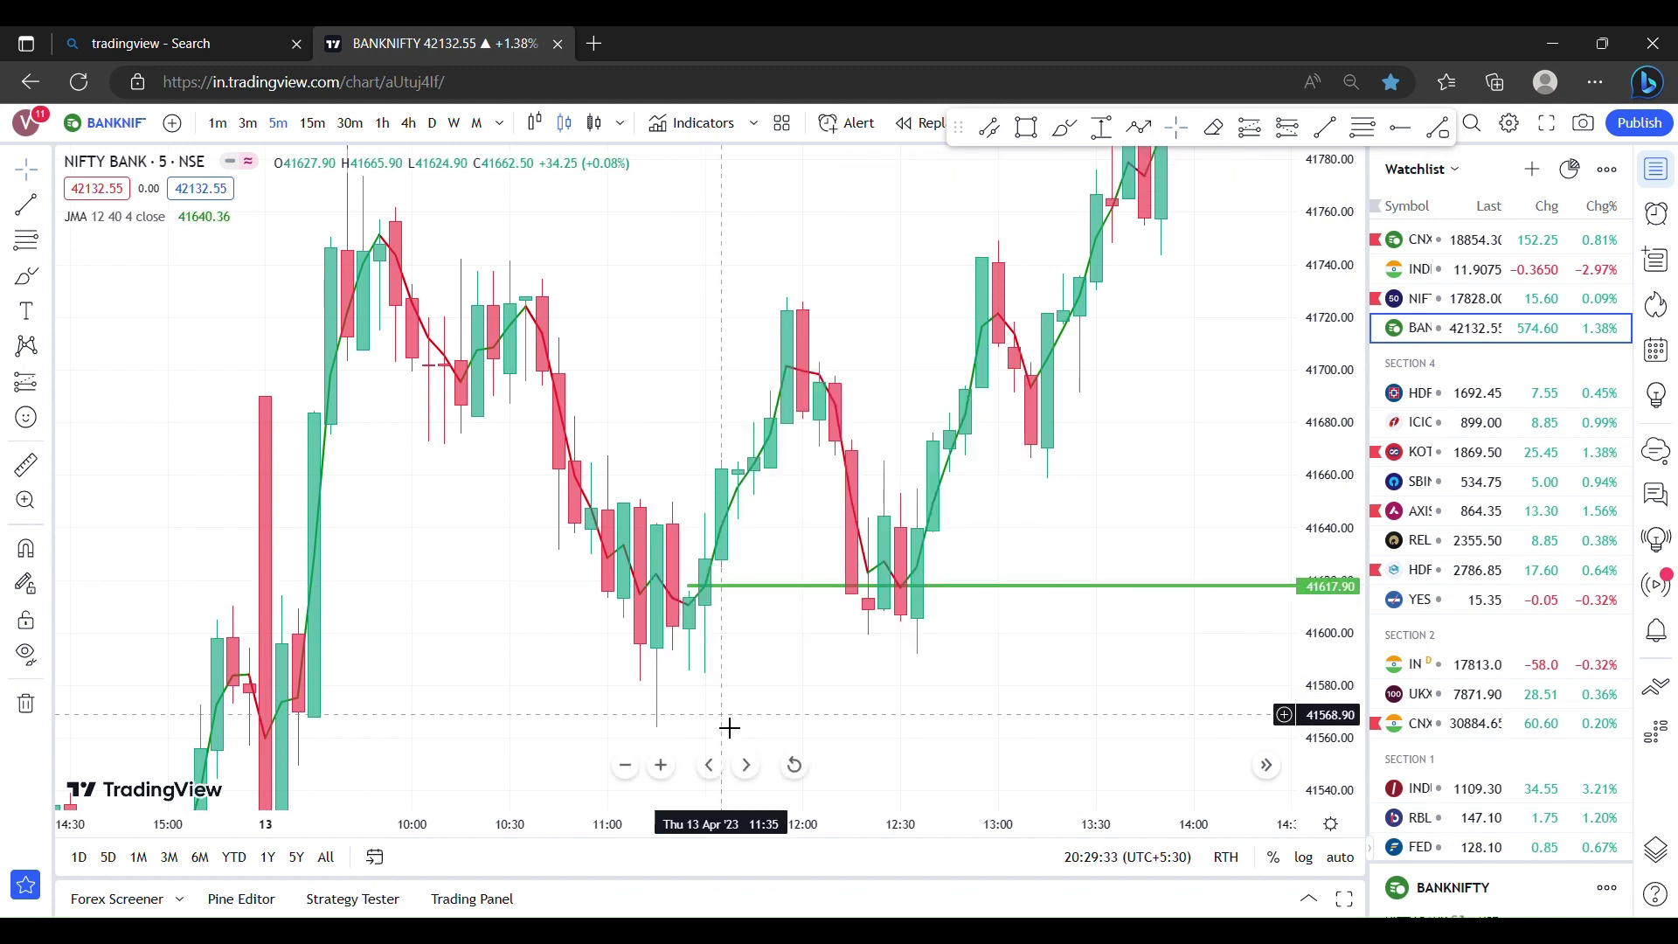
Compare the rise after the 13 April 11:25 candle with the horizontal ray, and delete the ray
drag(1326, 671, 1325, 645)
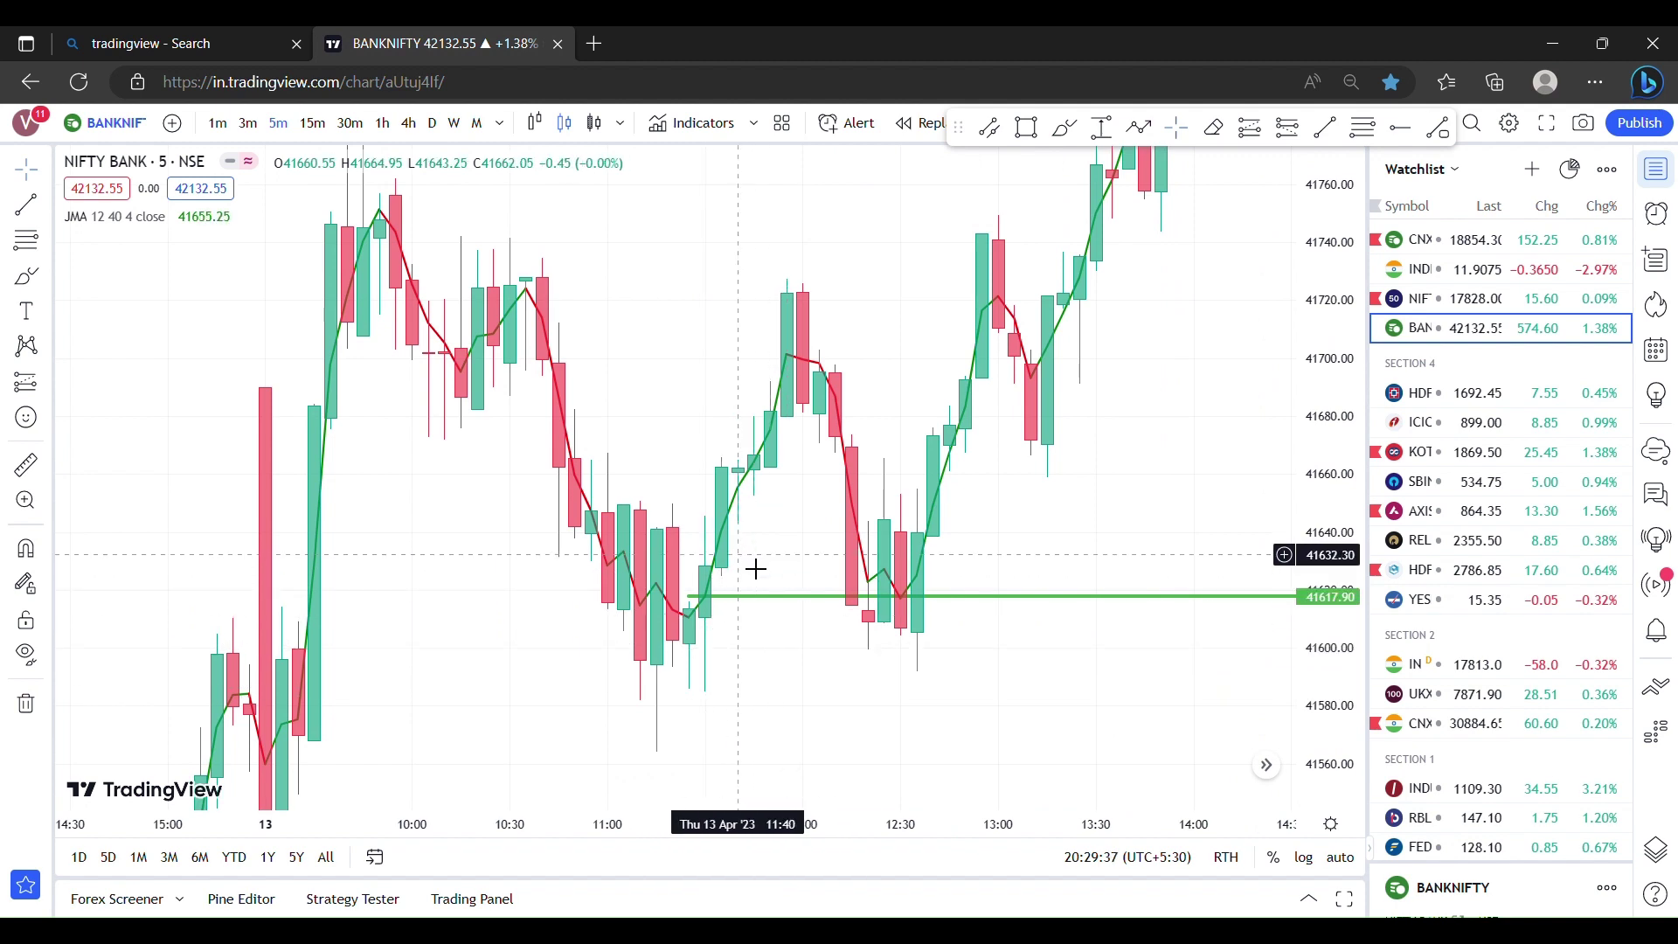
drag(1337, 353, 1335, 402)
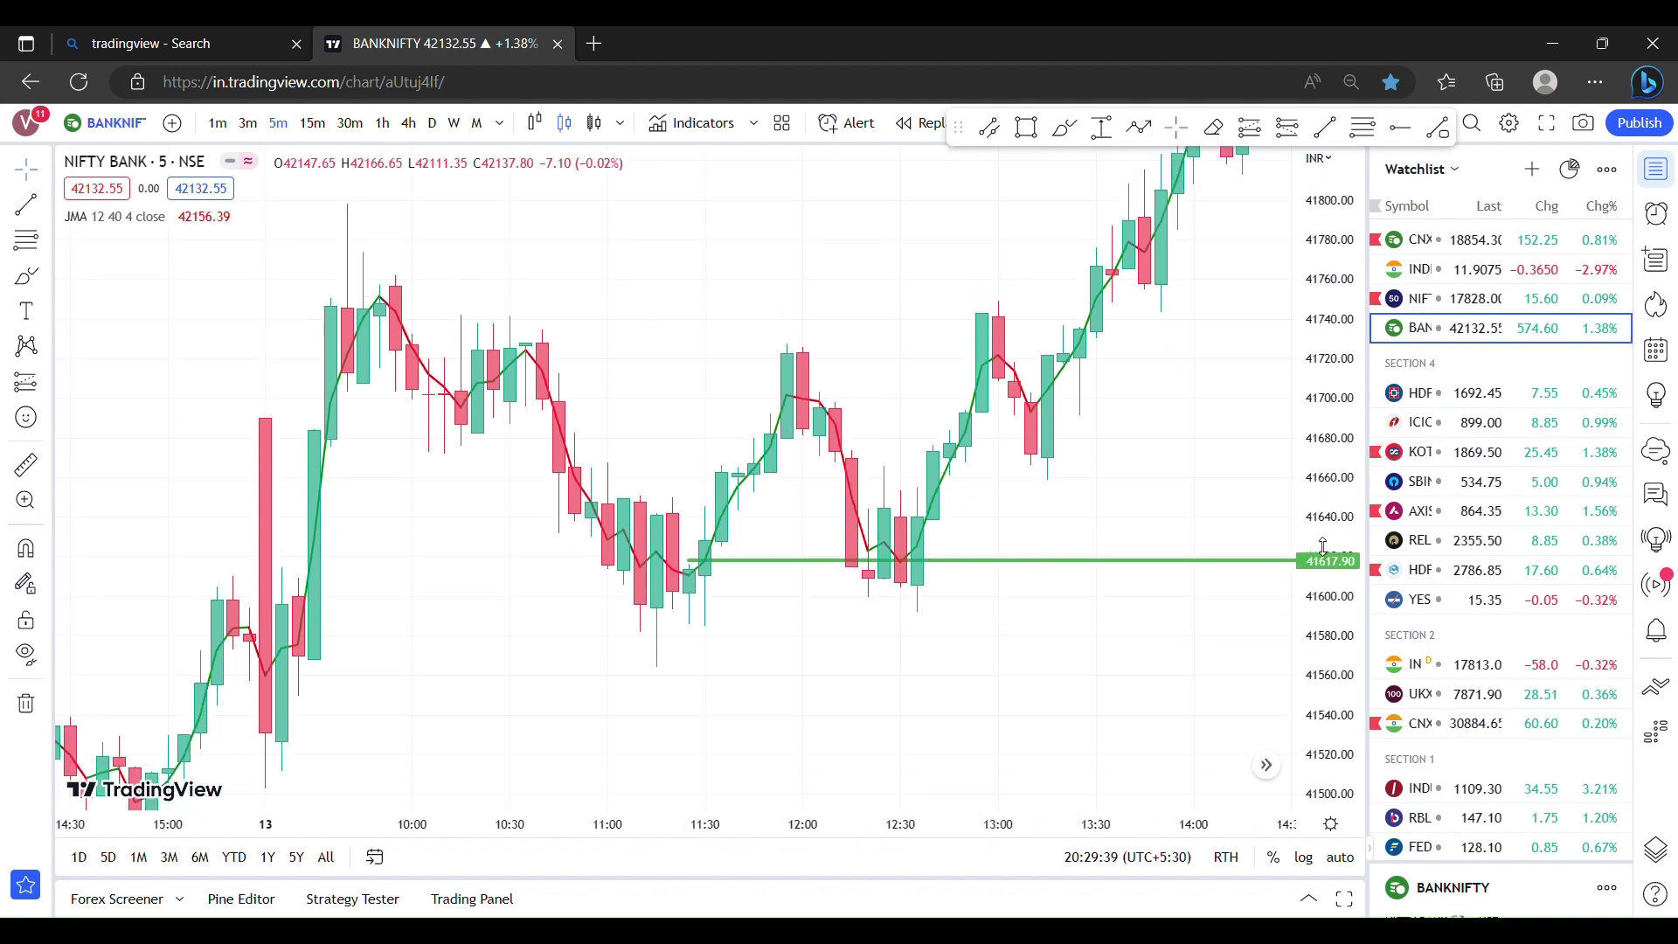
drag(1183, 401, 1114, 533)
drag(1322, 265, 1307, 422)
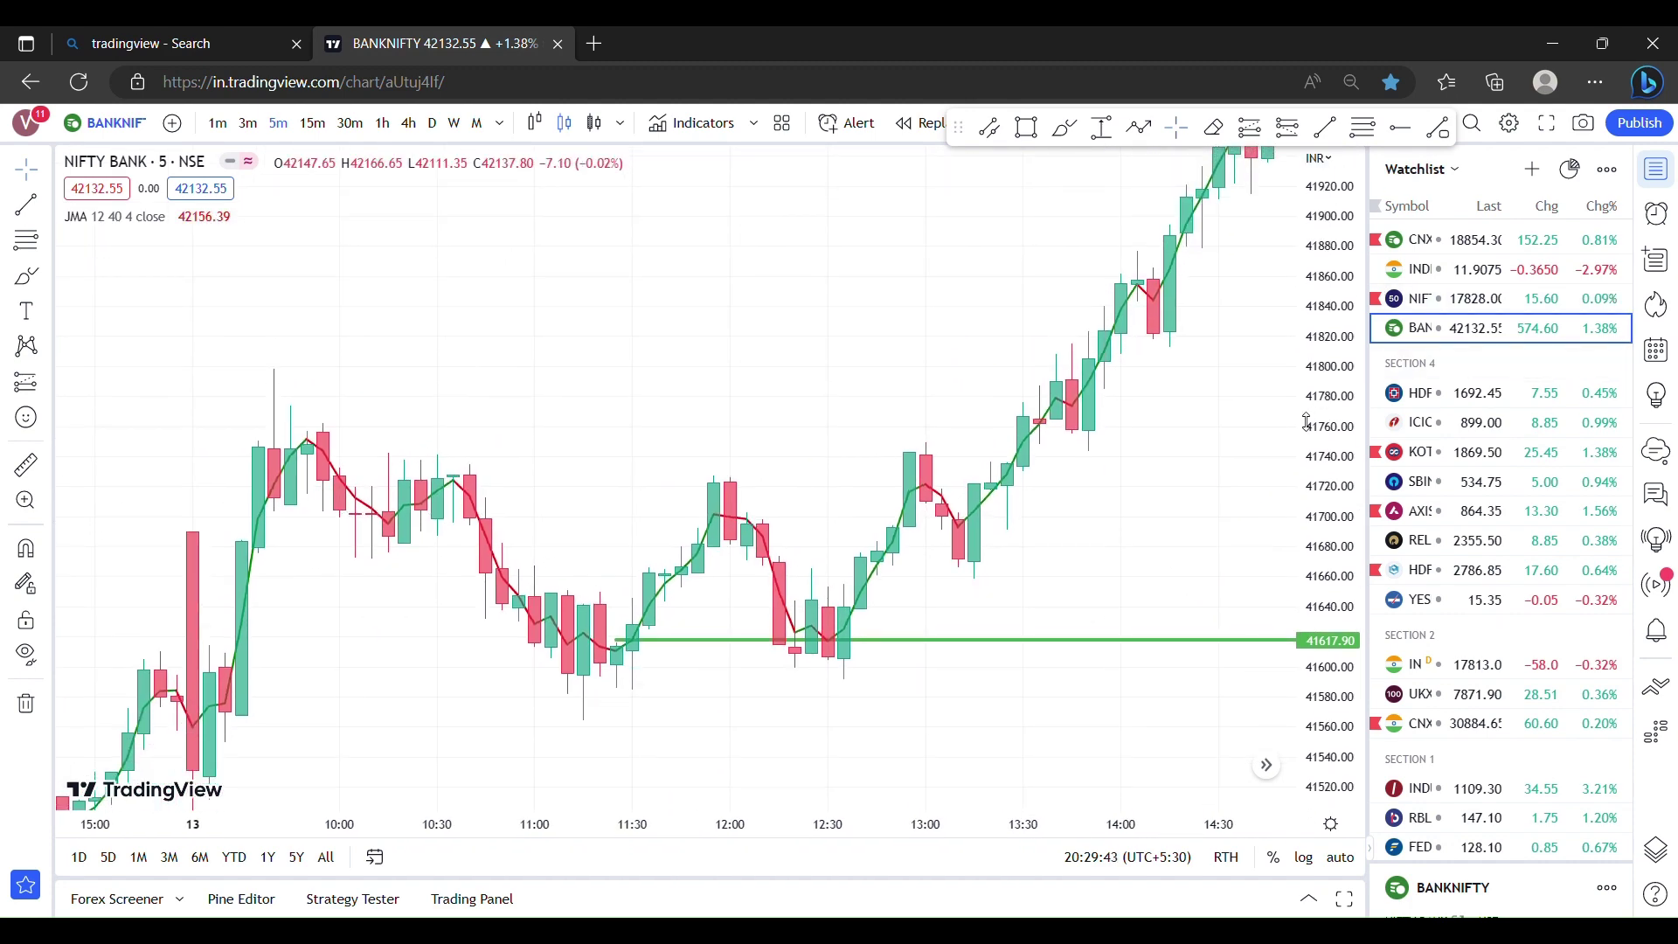
click(1132, 640)
click(1175, 177)
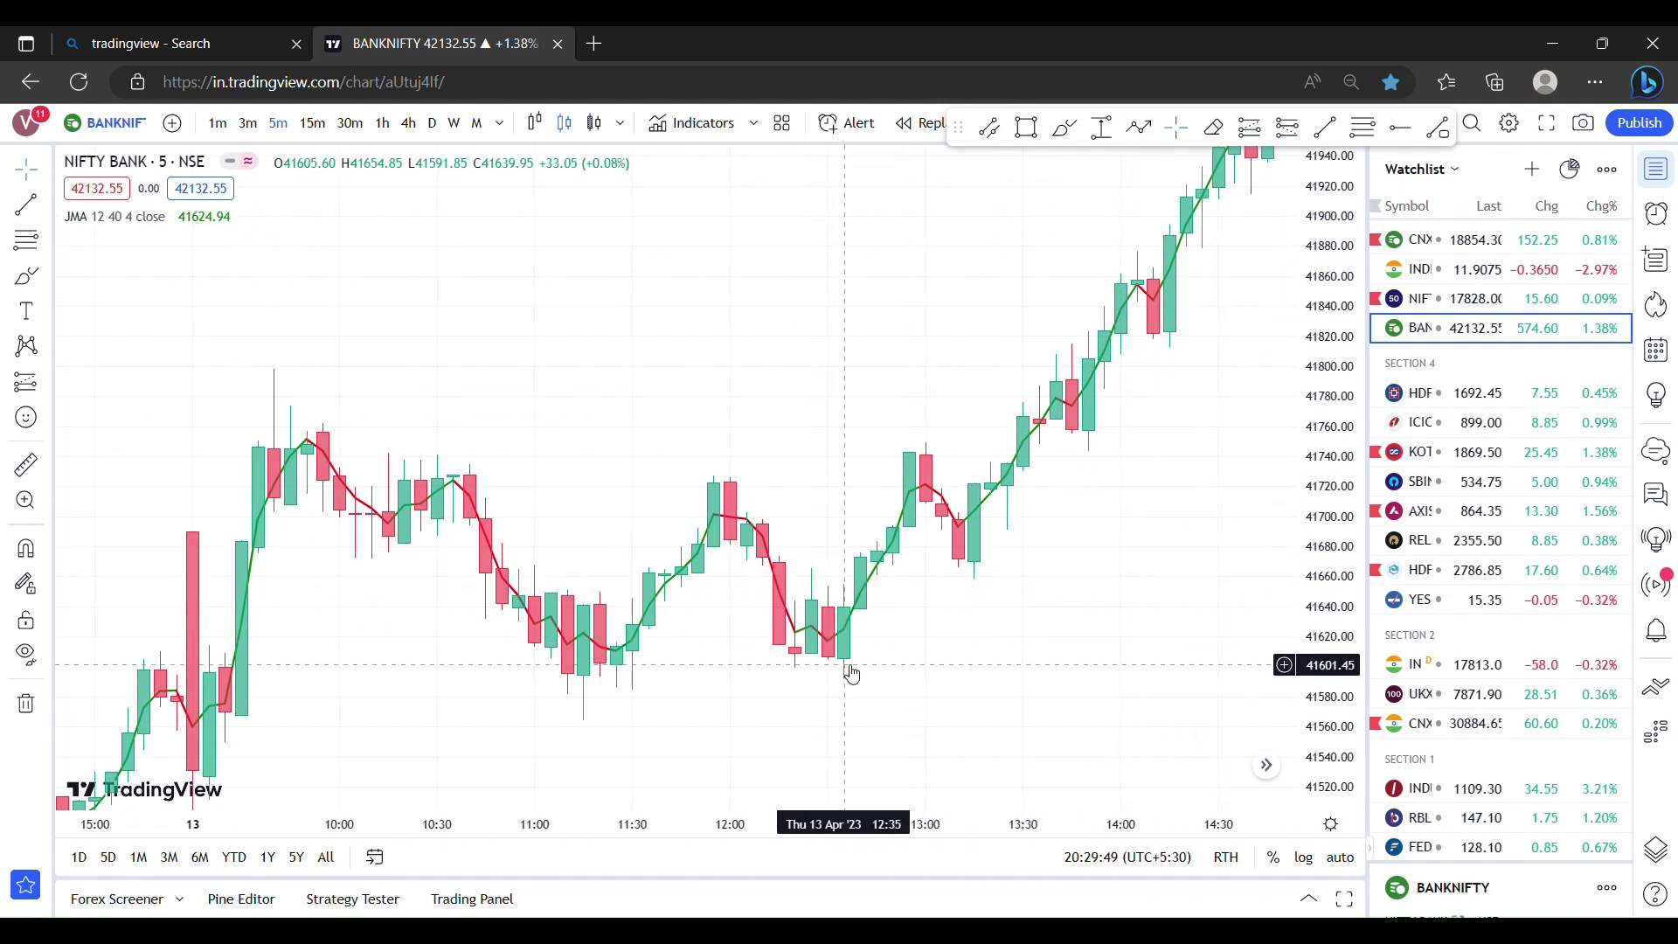
drag(1361, 267, 1356, 306)
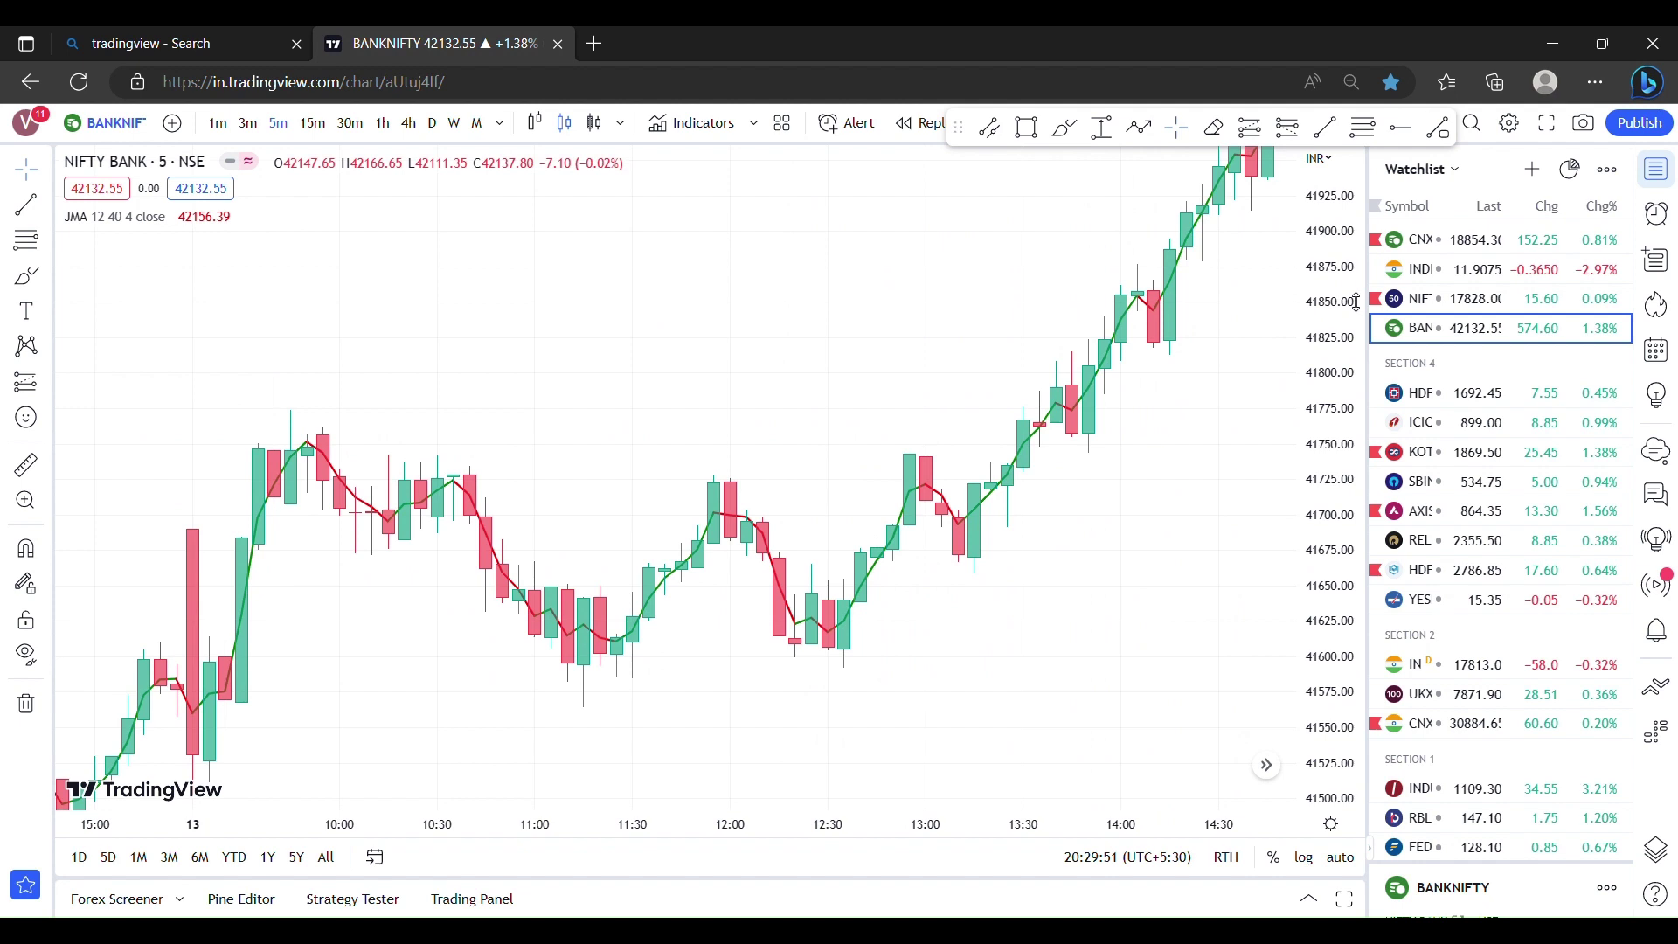